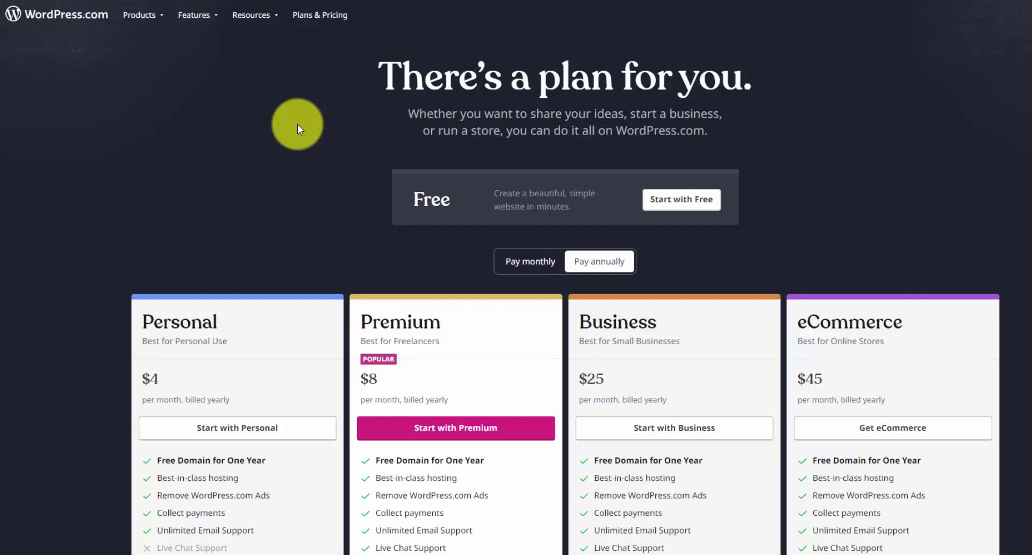
# - Scroll the WordPress.com Plans & Pricing page and compare plans, highlighting the Business plan heading
pyautogui.scroll(-6, 293, 127)
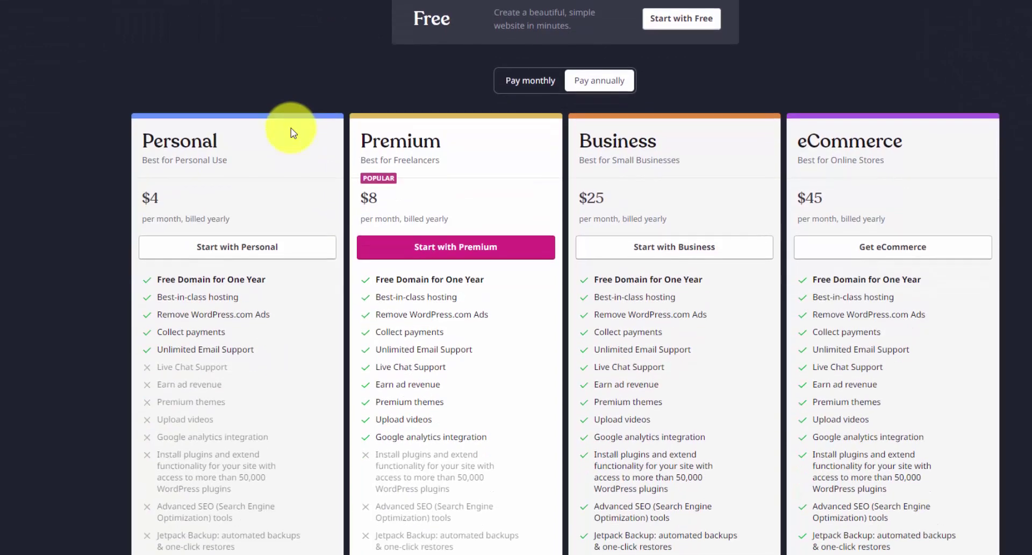
pyautogui.scroll(1, 290, 129)
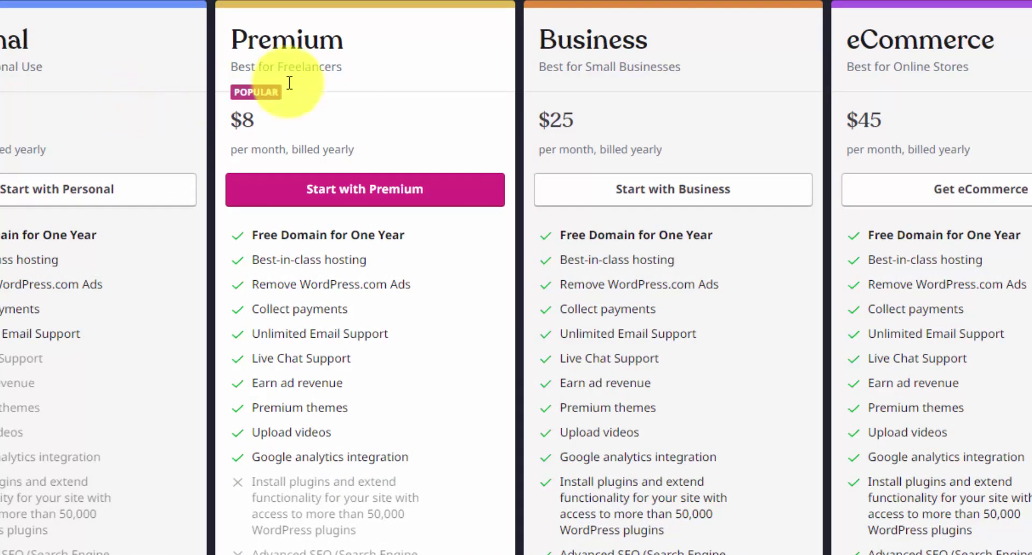
pyautogui.moveTo(544, 39); pyautogui.dragTo(663, 40)
pyautogui.click(662, 39)
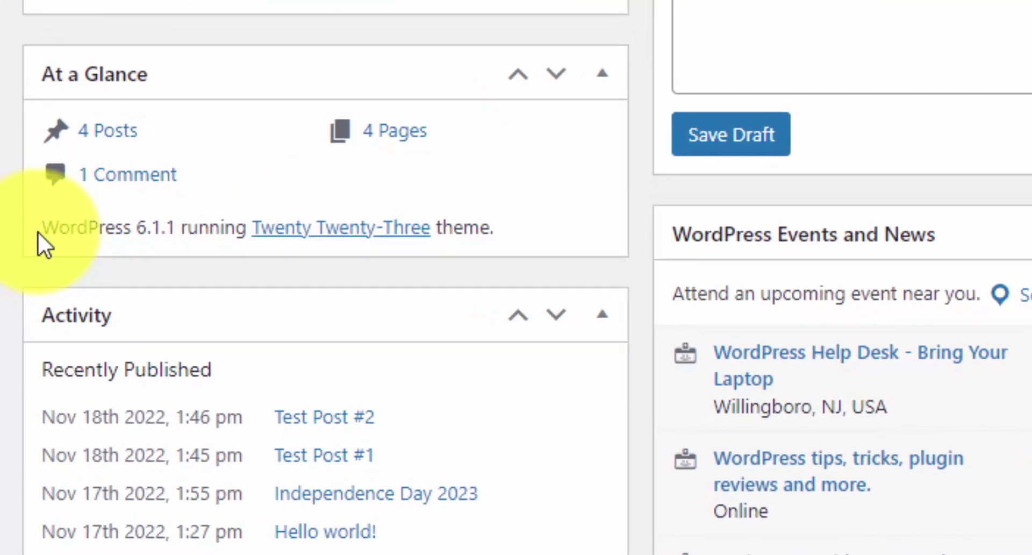
pyautogui.moveTo(40, 227); pyautogui.dragTo(181, 228)
pyautogui.click(201, 227)
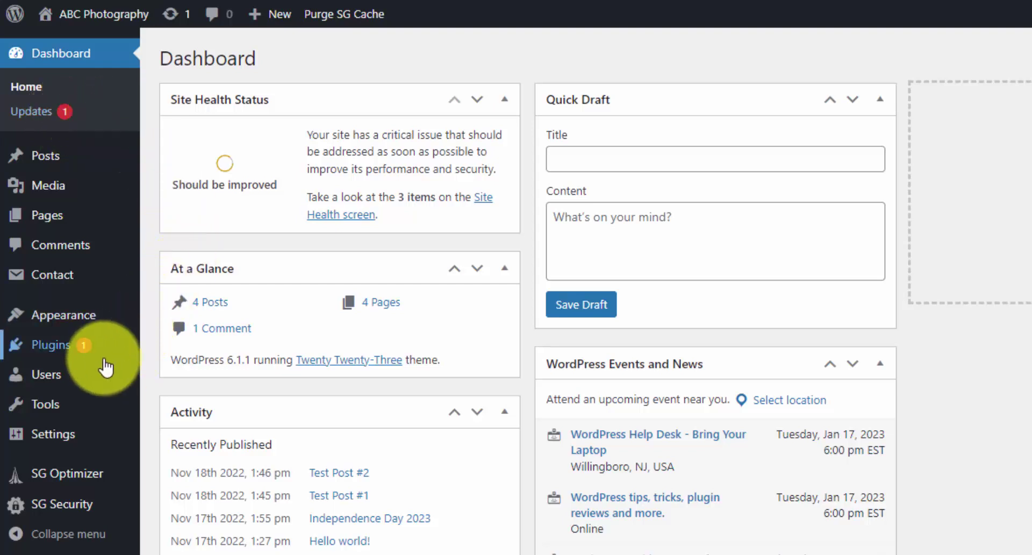
# - Select all pending plugin updates on the Updates page and update SiteGround Security
pyautogui.moveTo(101, 366)
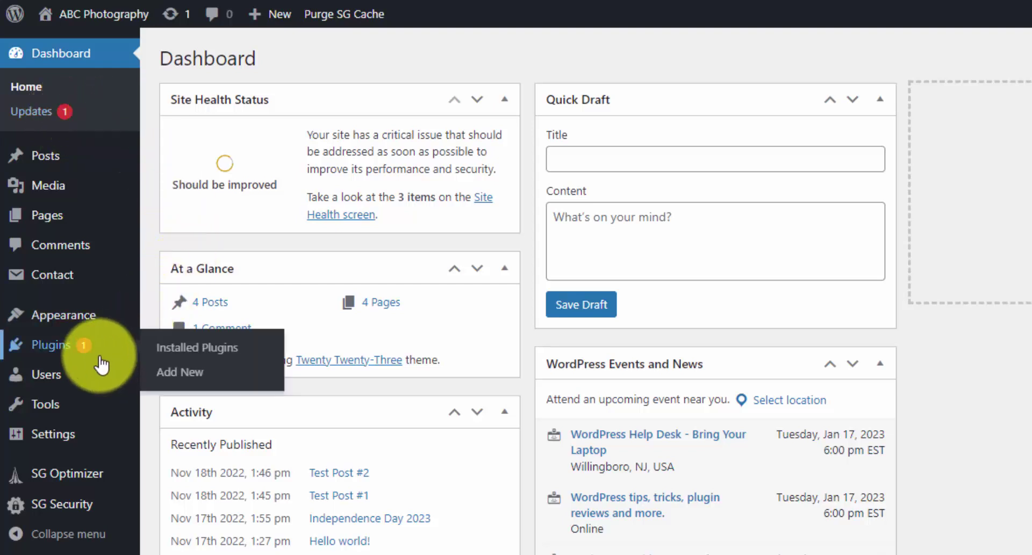
pyautogui.click(48, 112)
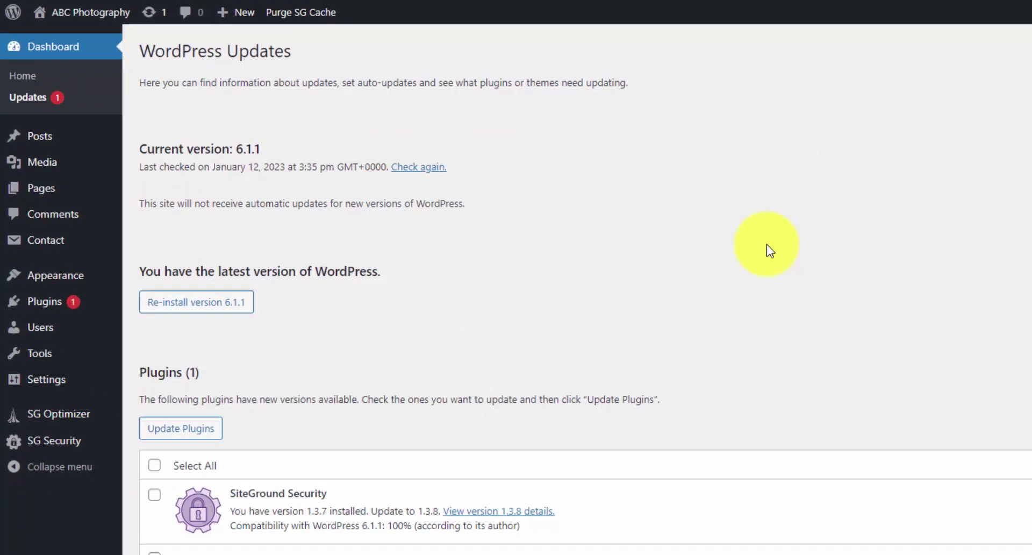
pyautogui.click(154, 465)
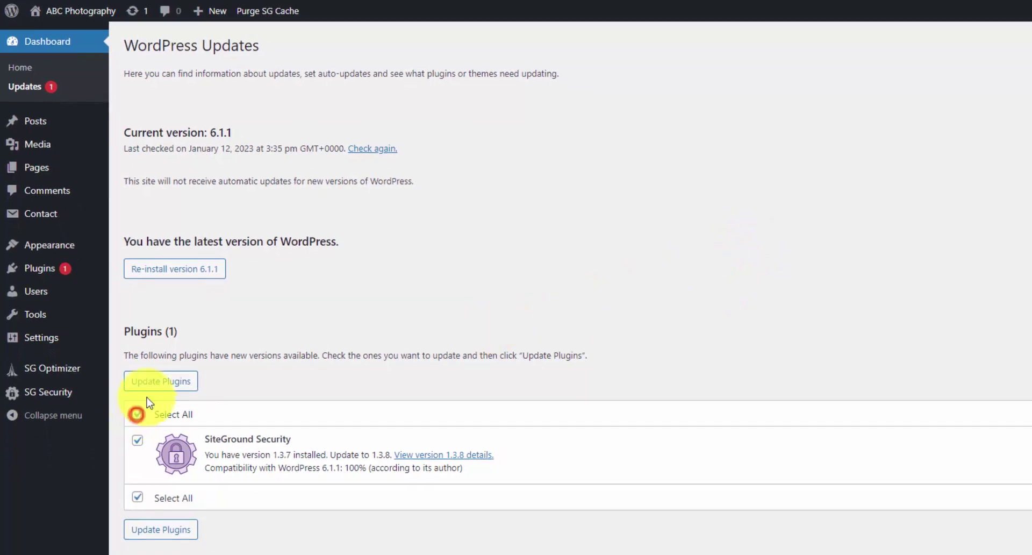
pyautogui.click(201, 426)
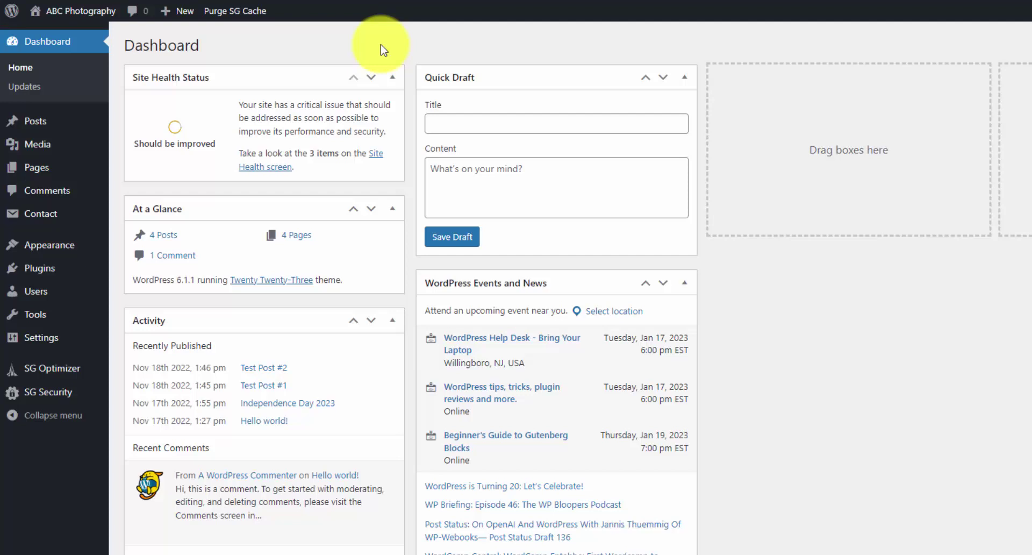
pyautogui.moveTo(83, 245)
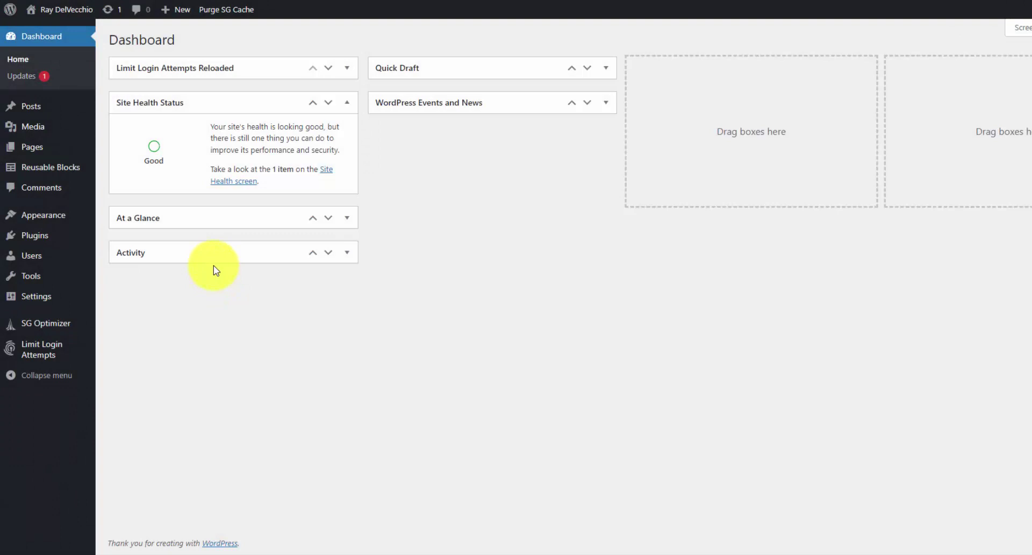
pyautogui.moveTo(80, 221)
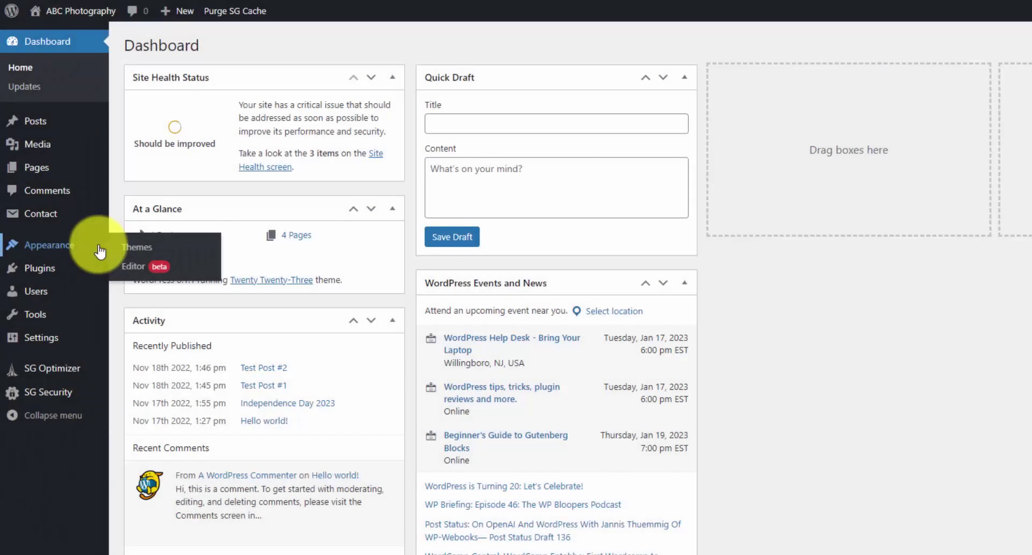
# - Go from the installed themes under Appearance to the Add Themes page of popular themes
pyautogui.click(133, 248)
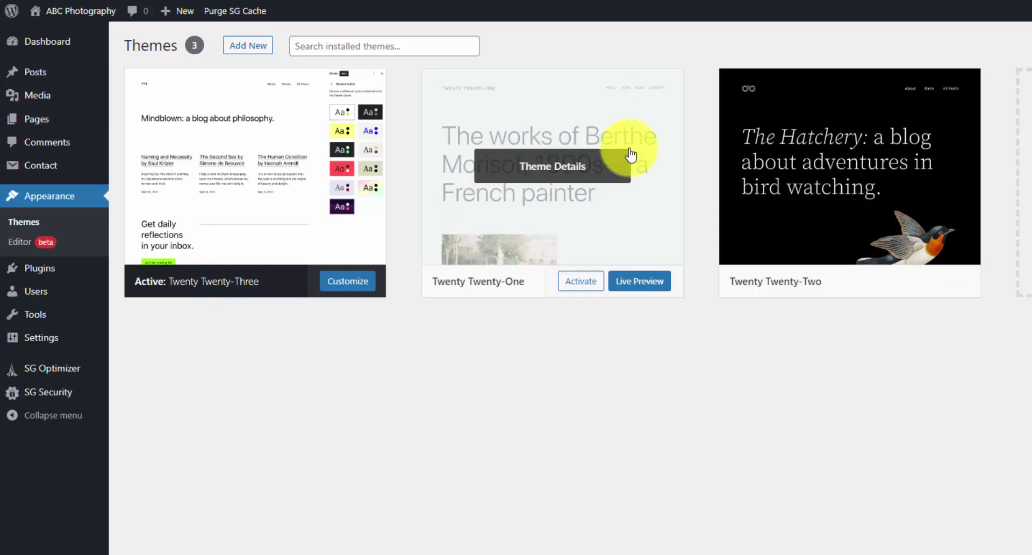
pyautogui.click(257, 45)
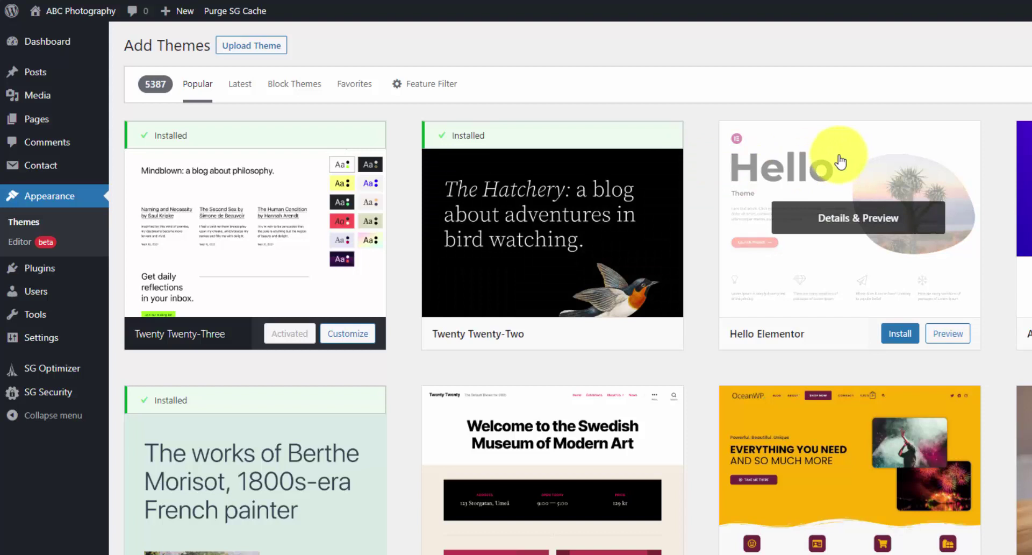
# - Filter the theme browser to show only Block Themes
pyautogui.click(290, 92)
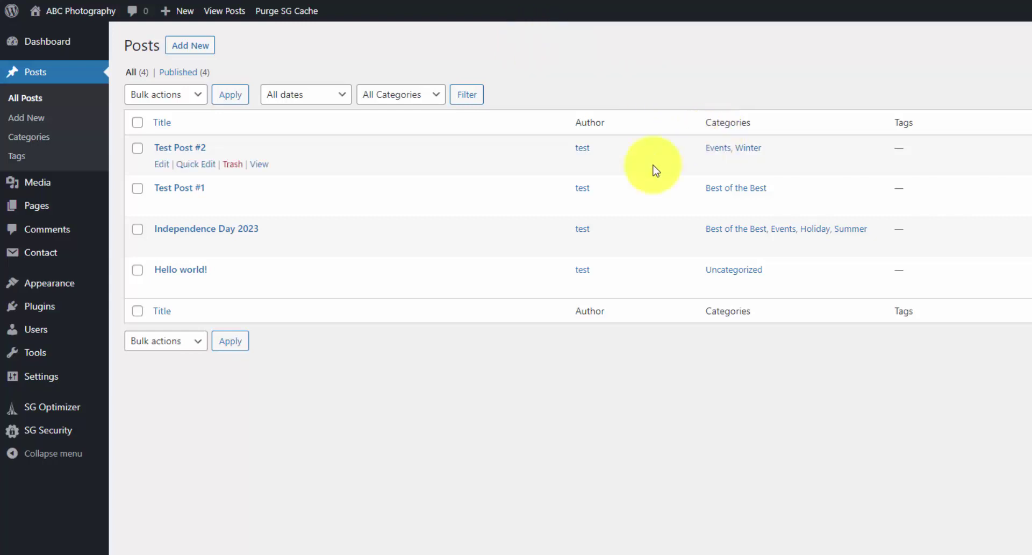
# - Open Test Post #2 from the All Posts list in the block editor
pyautogui.moveTo(68, 205)
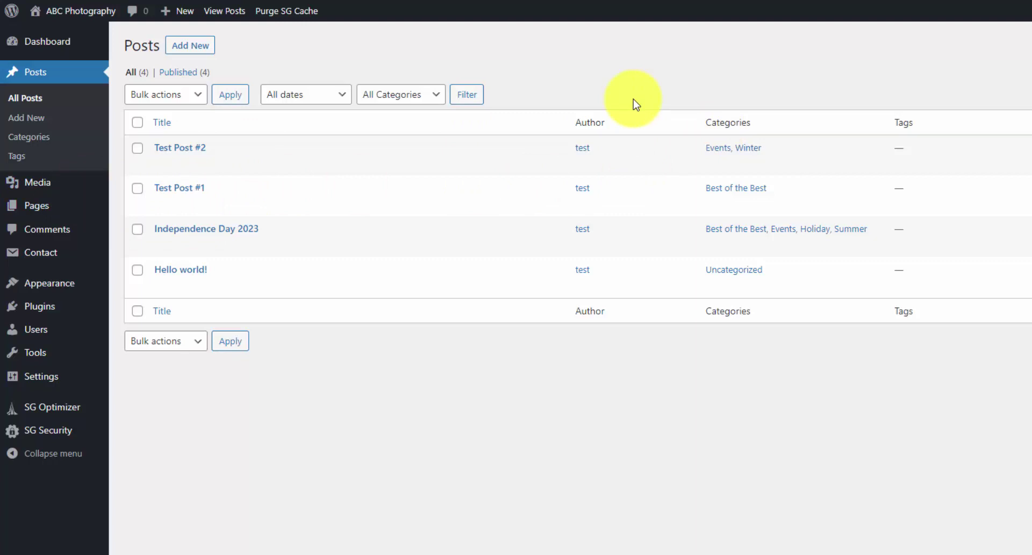
pyautogui.moveTo(195, 152)
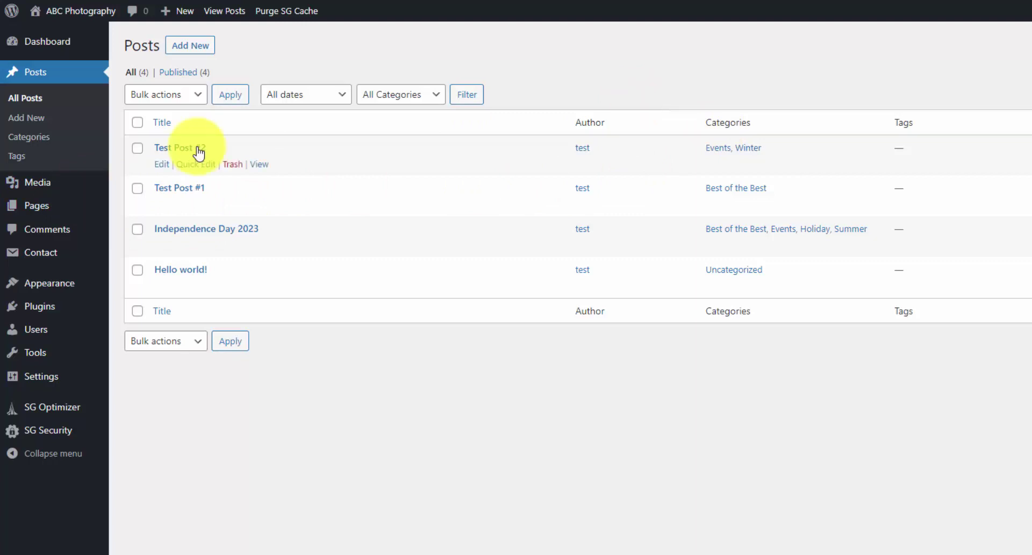
pyautogui.click(260, 165)
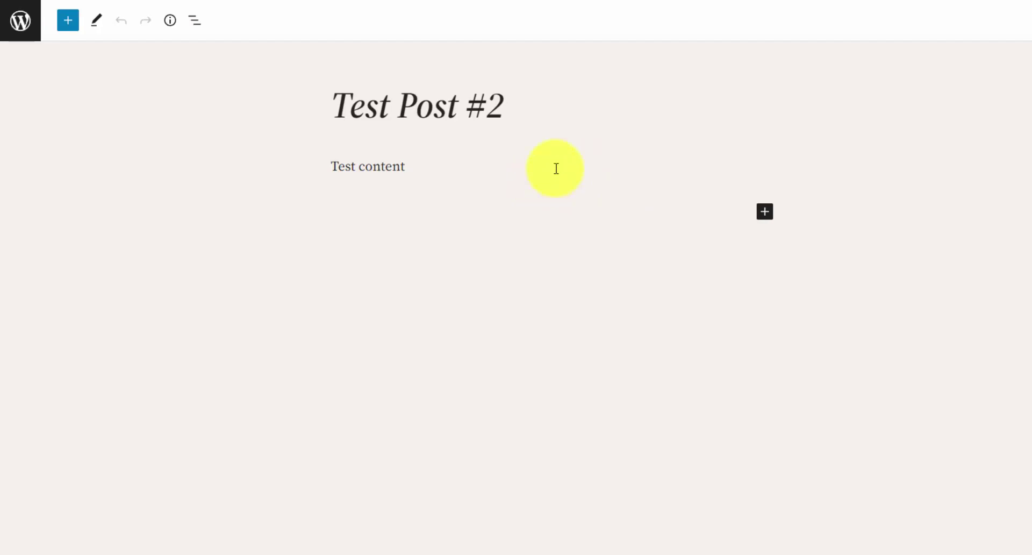
# - Add an empty block below 'Test content' and try the / block menu, then remove the slash
pyautogui.click(708, 216)
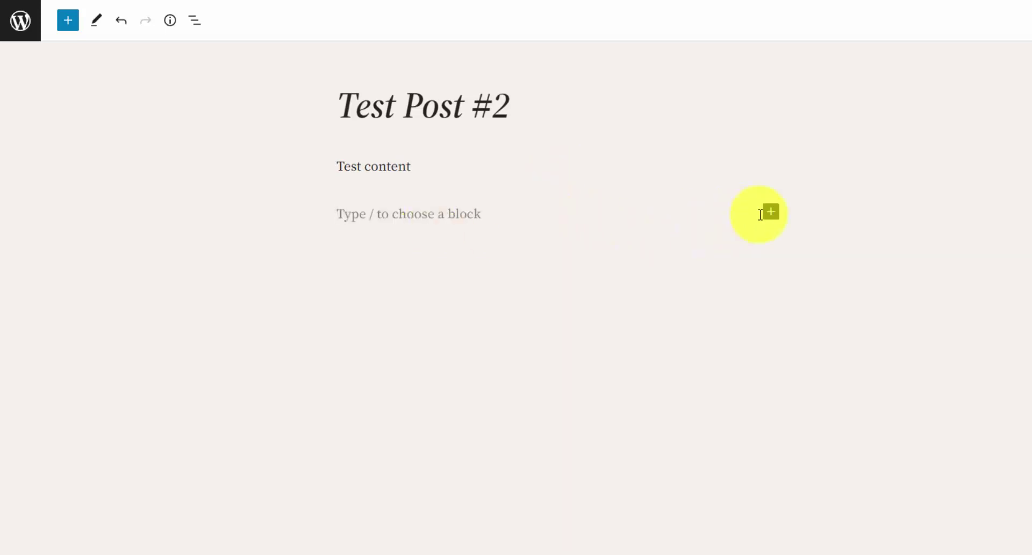
pyautogui.write('/')
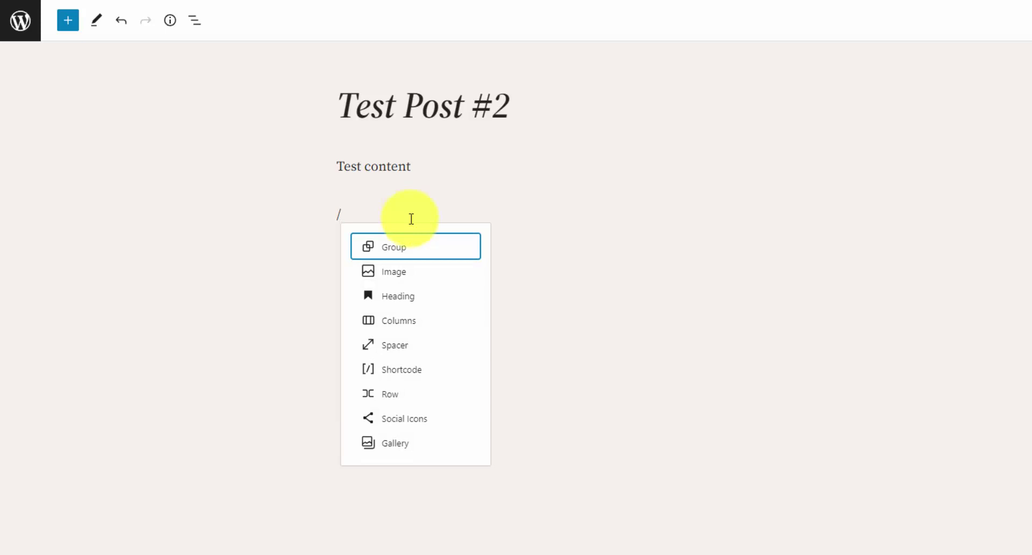
pyautogui.click(269, 224)
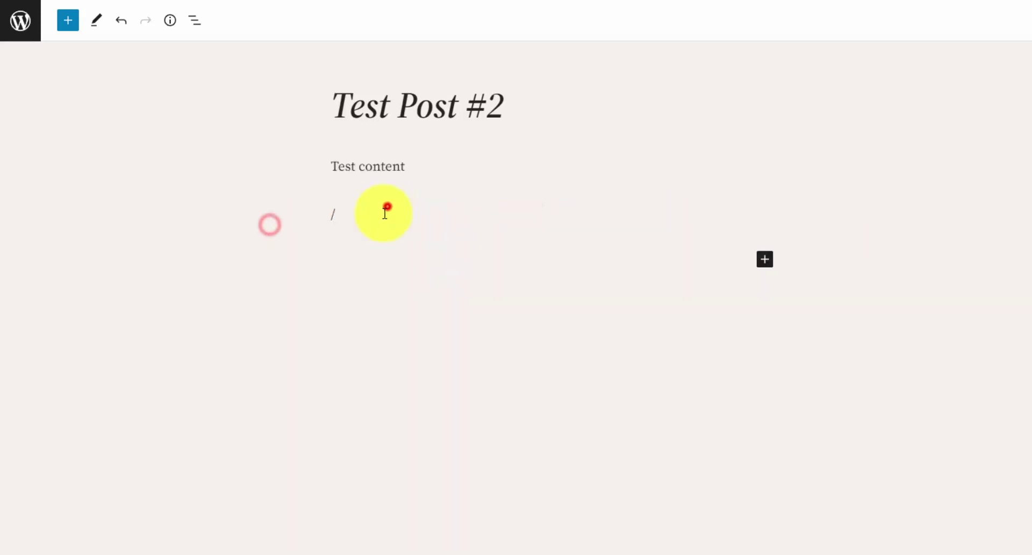
pyautogui.click(385, 210)
pyautogui.press('BackSpace')
# - Open the full block library and scroll through its Text, Media, Design and Widgets blocks
pyautogui.click(770, 211)
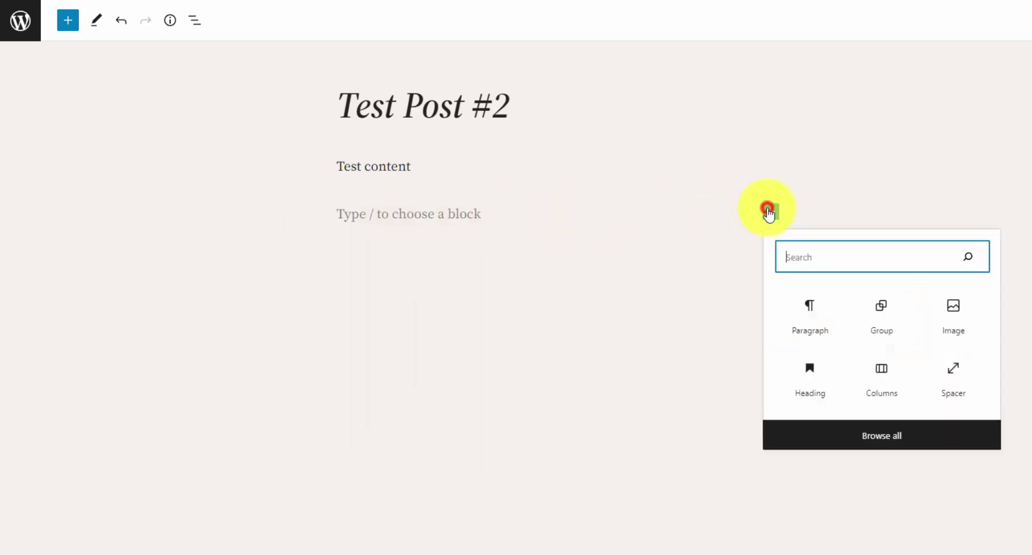
pyautogui.click(871, 437)
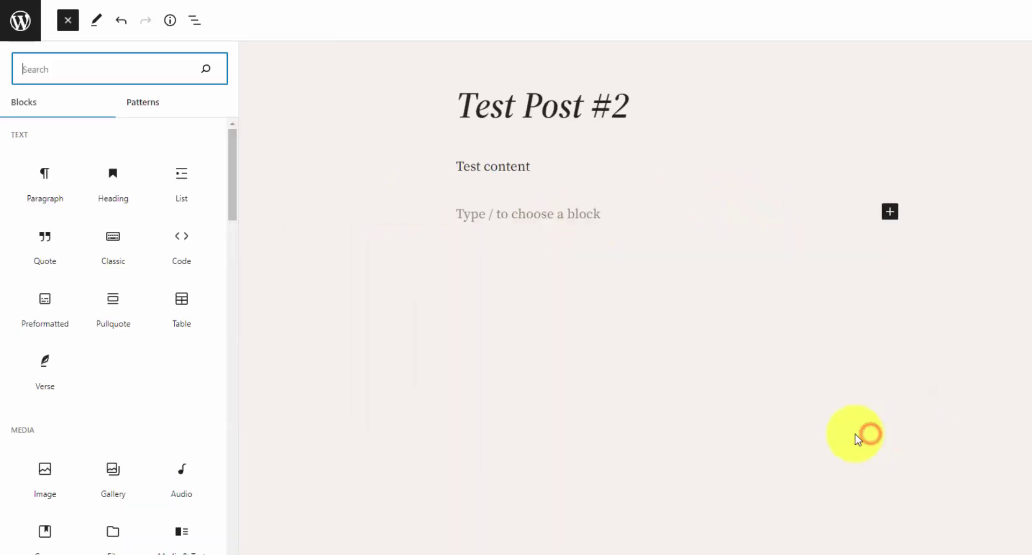
pyautogui.scroll(-2, 132, 277)
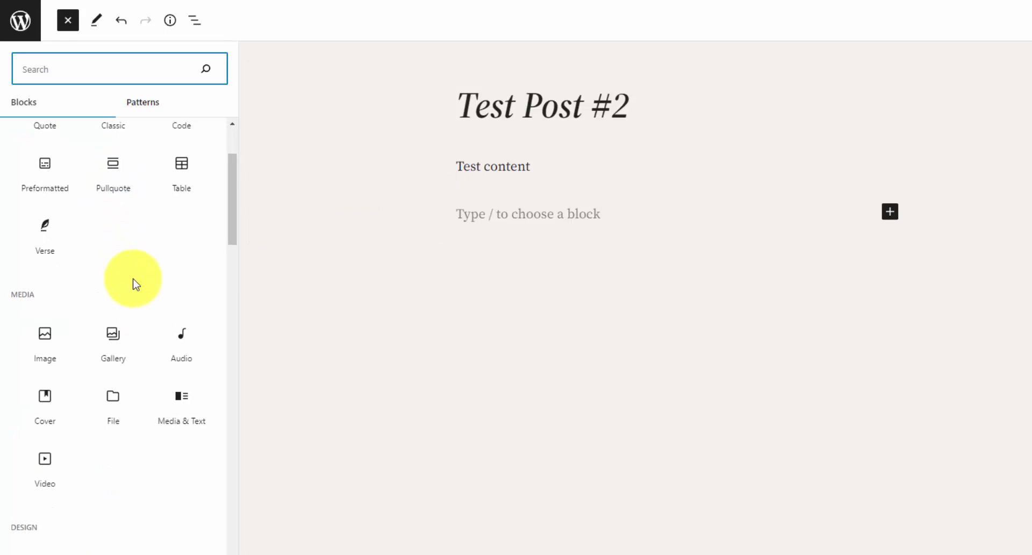
pyautogui.scroll(2, 132, 283)
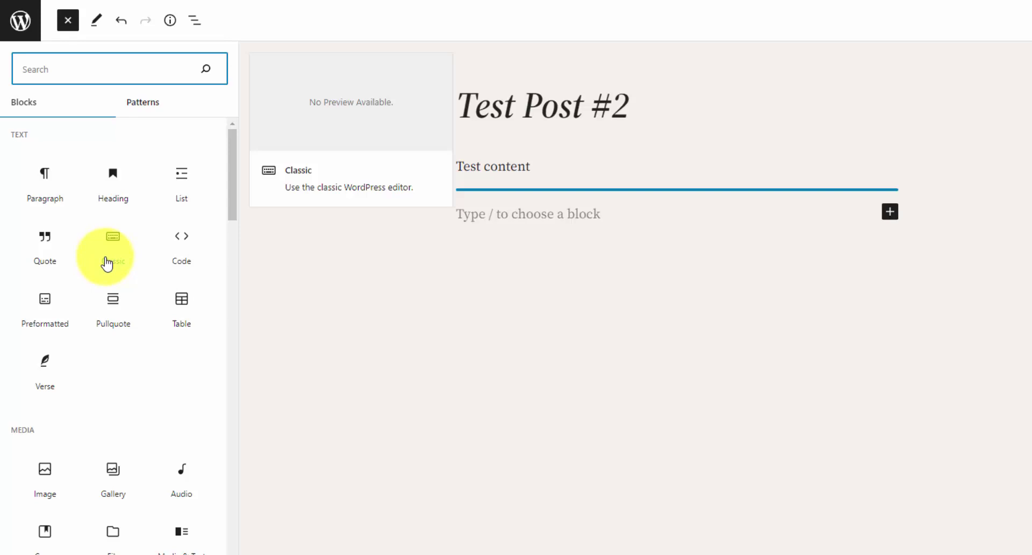
pyautogui.scroll(-4, 111, 279)
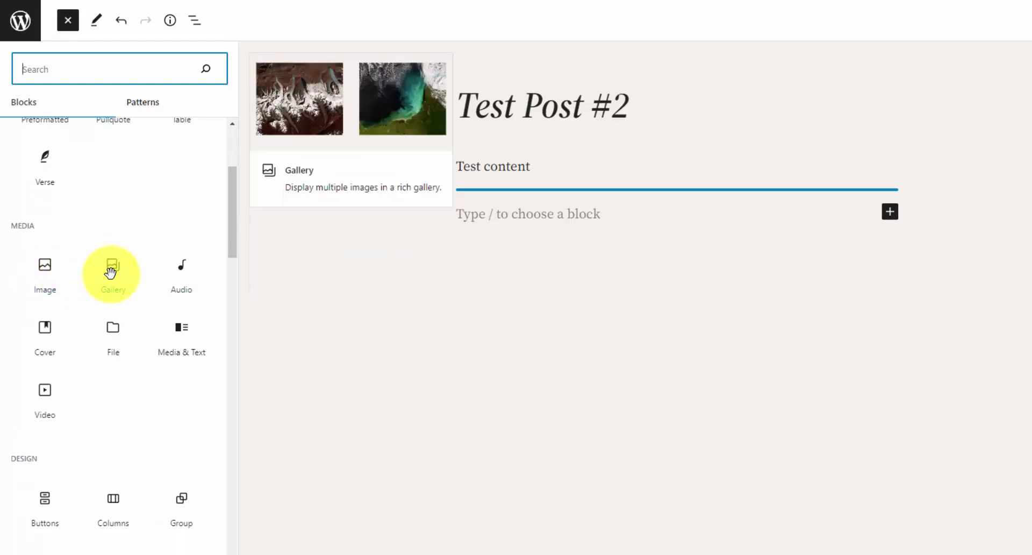
pyautogui.scroll(-4, 204, 269)
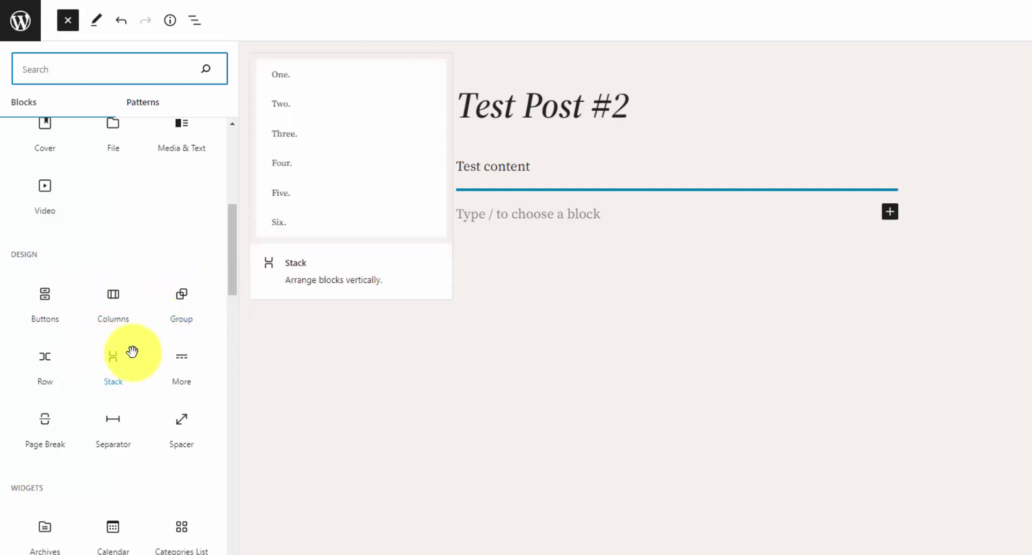
pyautogui.scroll(-1, 145, 360)
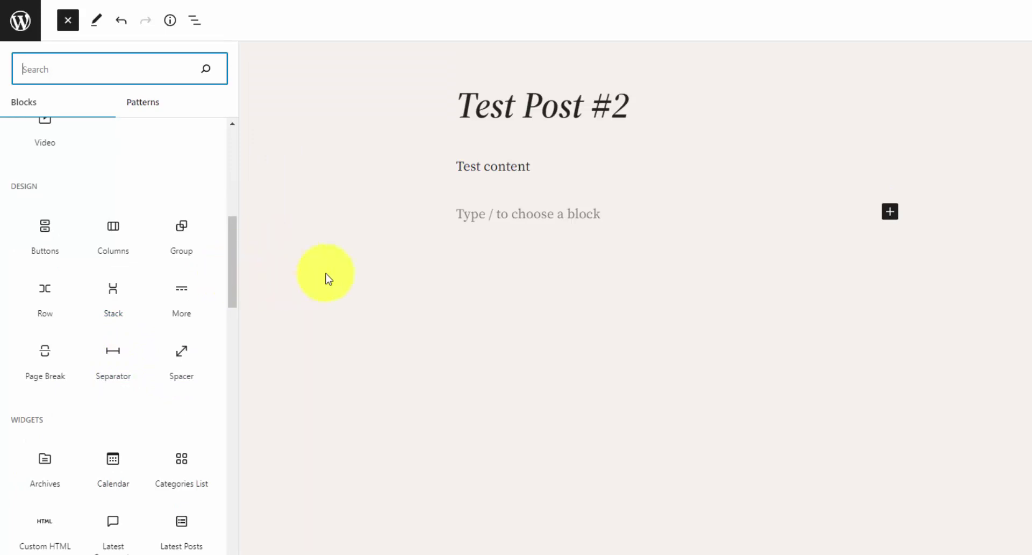
# - Select the 'Test content' paragraph, check its Typography options, then show the Post settings instead
pyautogui.click(687, 247)
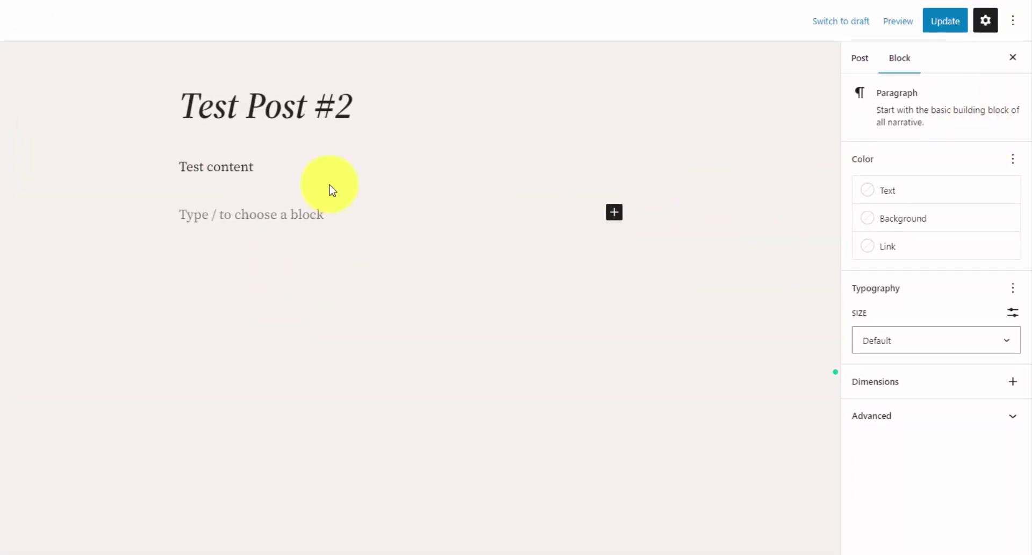
pyautogui.click(317, 167)
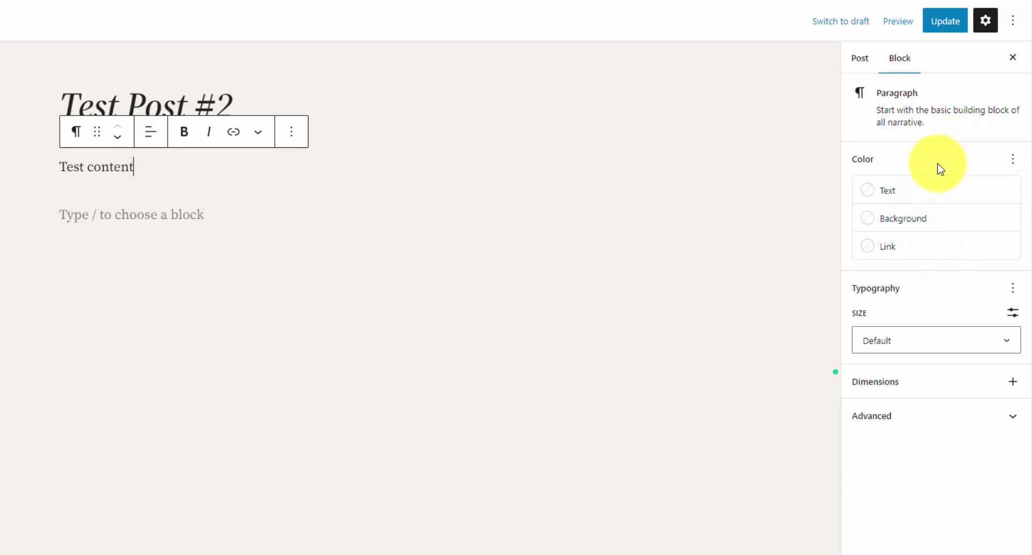
pyautogui.click(1013, 290)
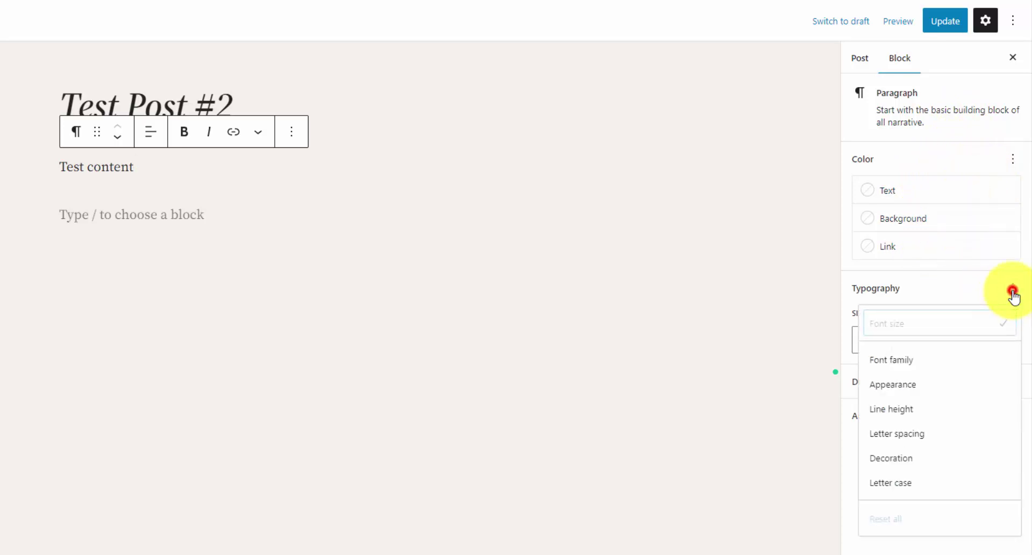
pyautogui.click(1013, 291)
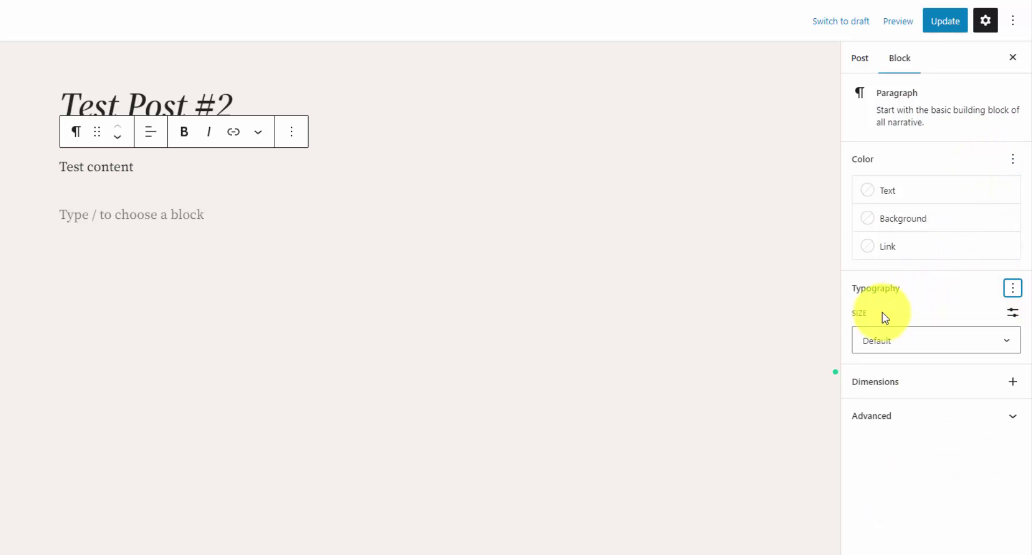
pyautogui.click(1011, 293)
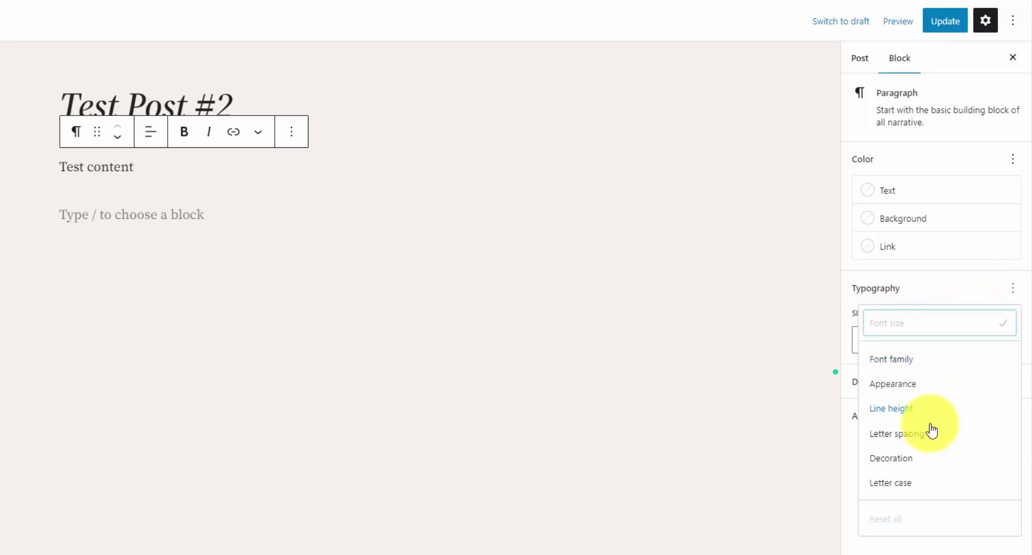
pyautogui.click(1013, 288)
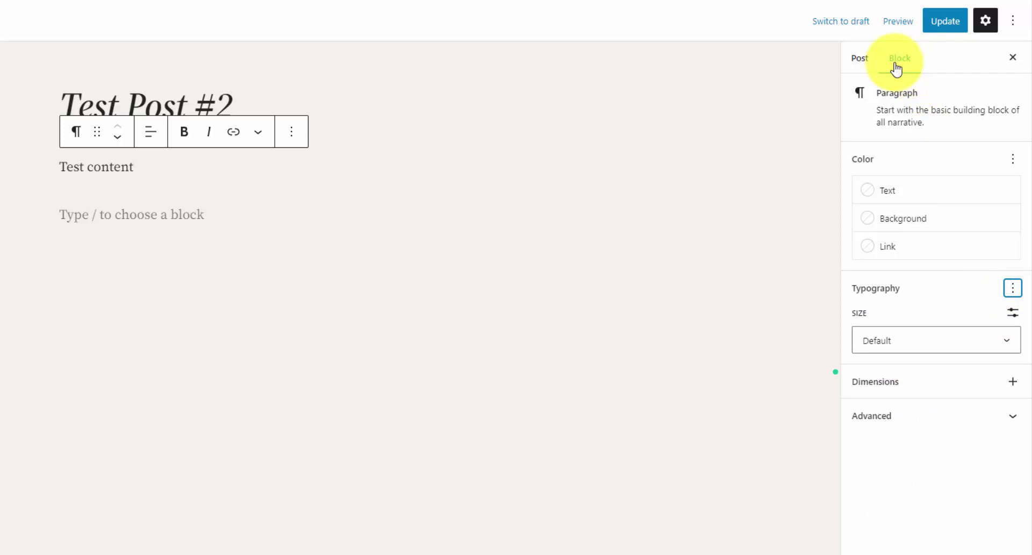
pyautogui.click(860, 63)
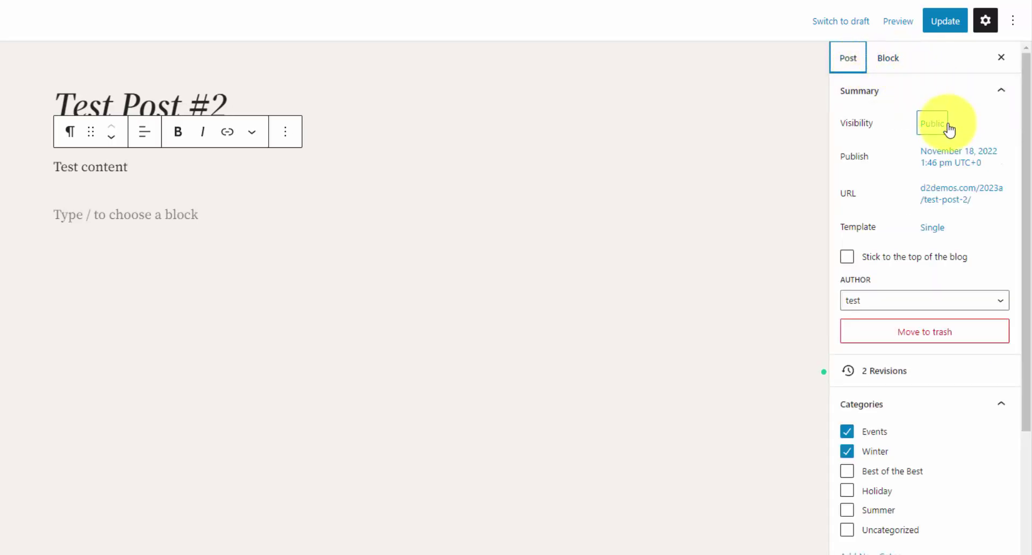
# - Check the post's permalink, then expand the empty Excerpt and the Discussion section allowing comments and pingbacks
pyautogui.click(933, 193)
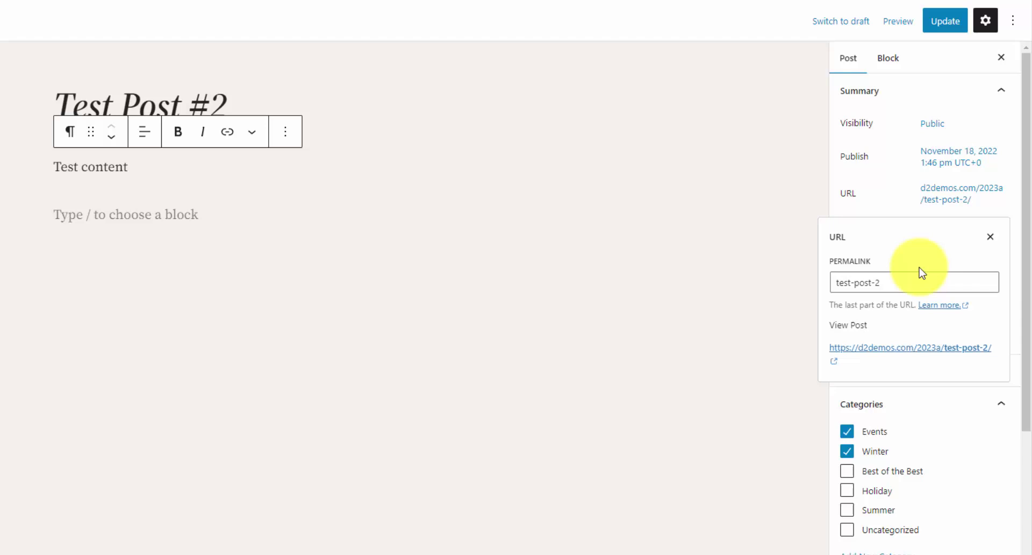
pyautogui.click(901, 199)
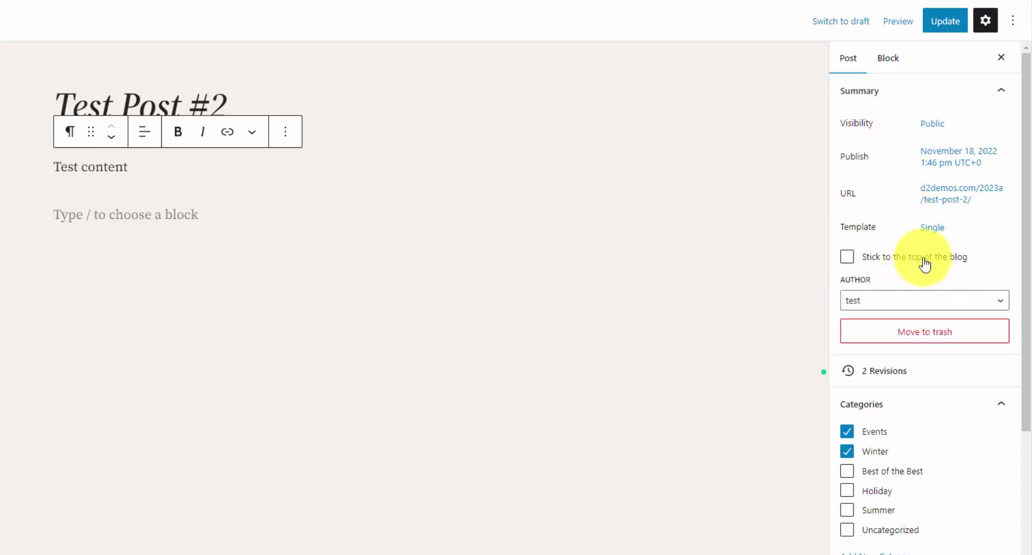
pyautogui.scroll(-2, 925, 263)
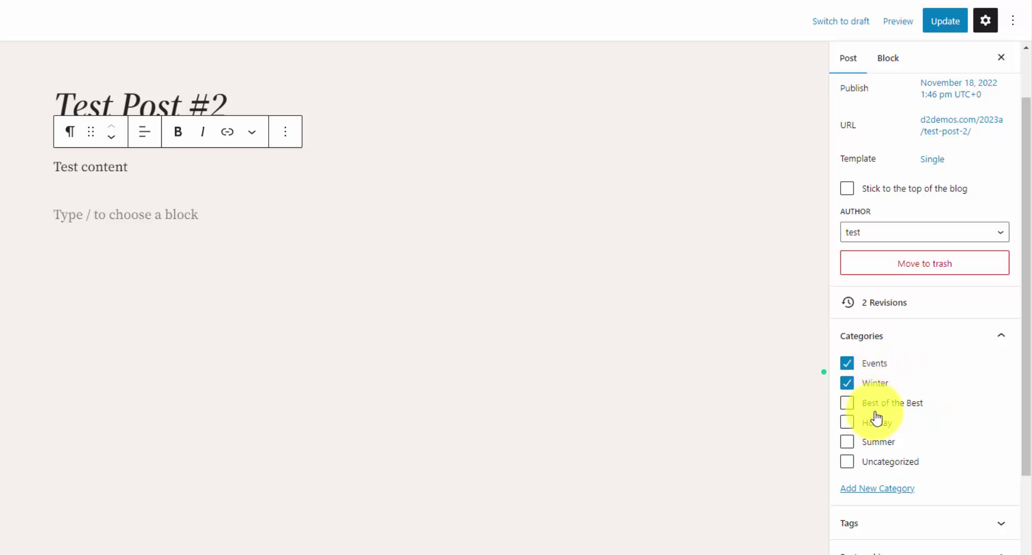
pyautogui.scroll(-5, 963, 376)
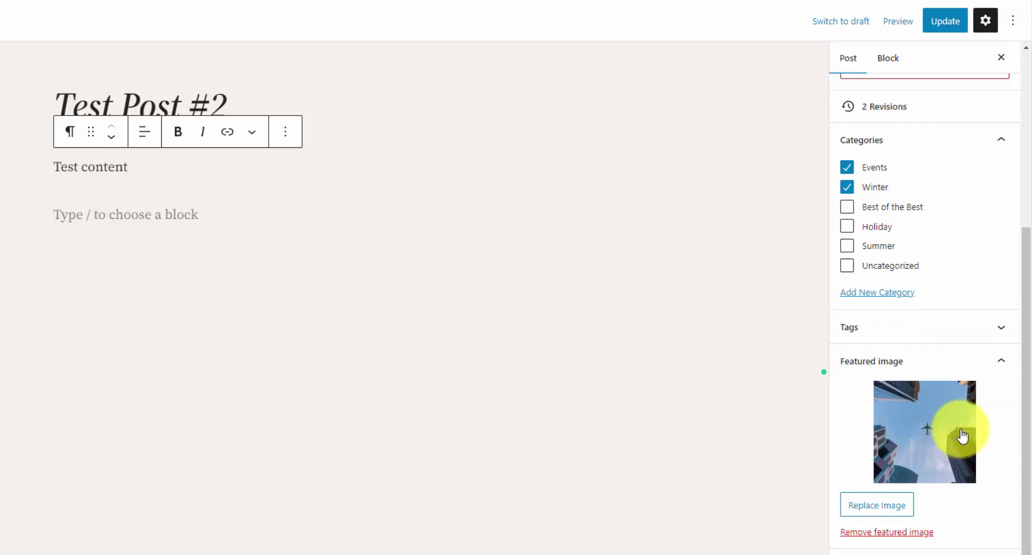
pyautogui.scroll(-3, 962, 435)
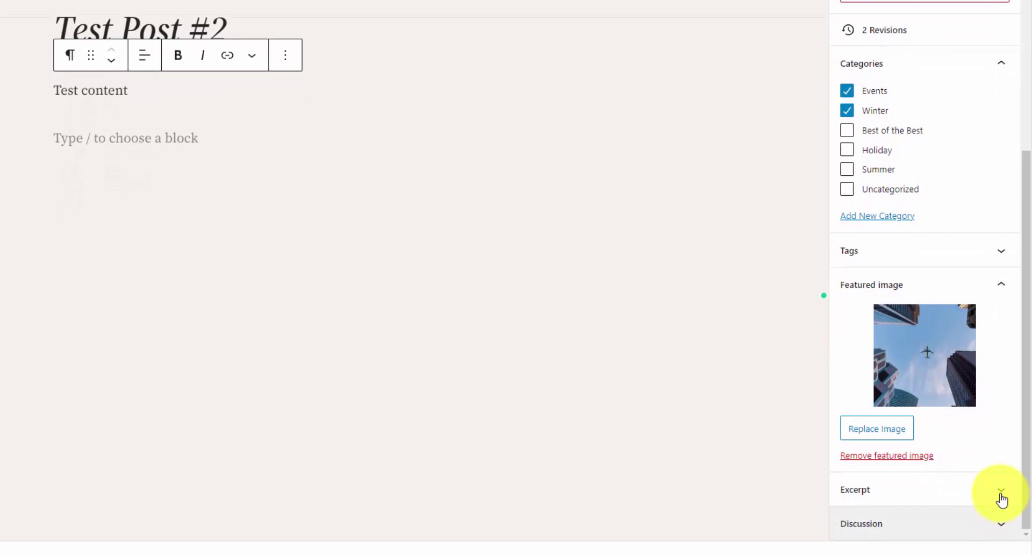
pyautogui.click(998, 490)
pyautogui.scroll(-2, 981, 451)
pyautogui.scroll(-1, 972, 363)
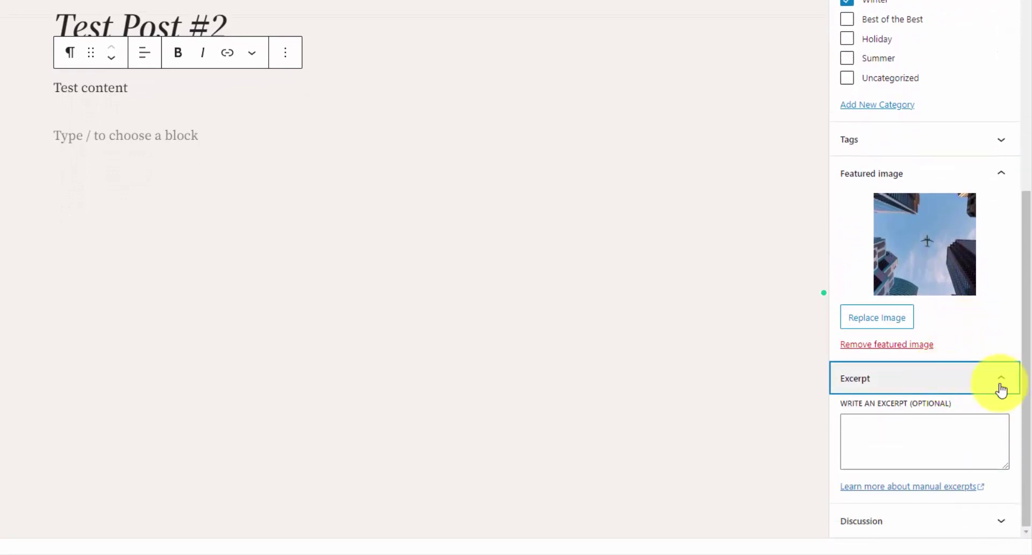
pyautogui.click(970, 519)
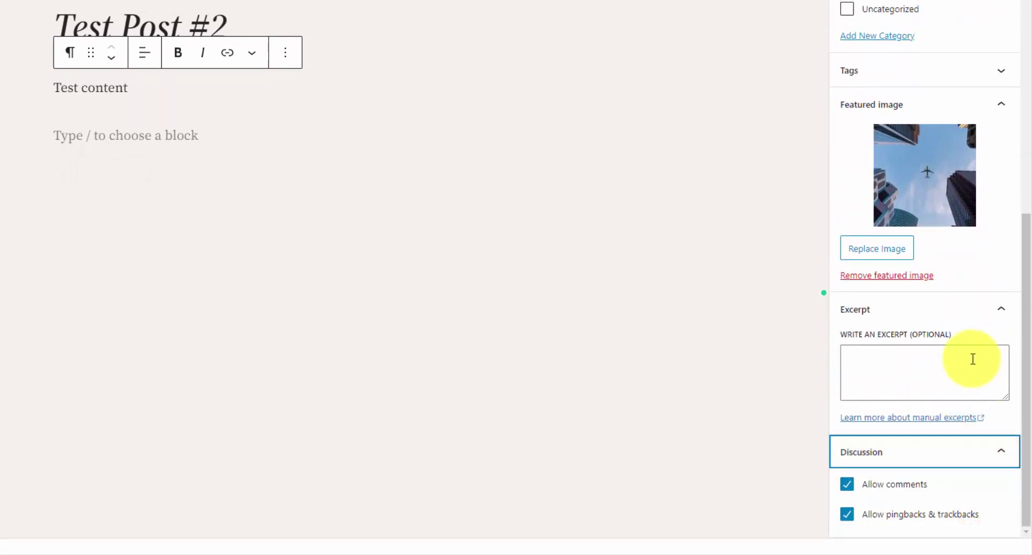
pyautogui.scroll(10, 938, 187)
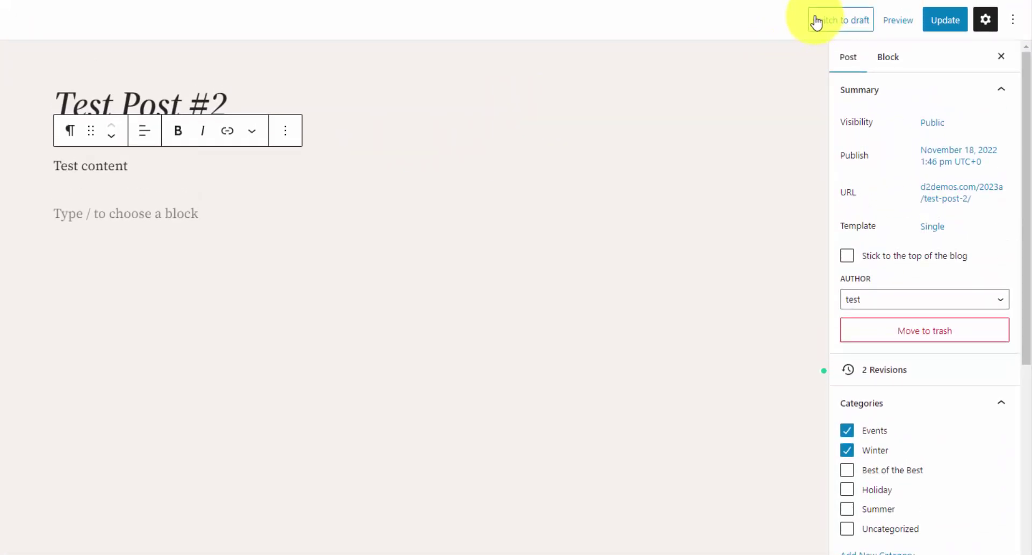
# - Switch the editor preview to Tablet and back to Desktop, then preview the post in a new tab
pyautogui.click(906, 23)
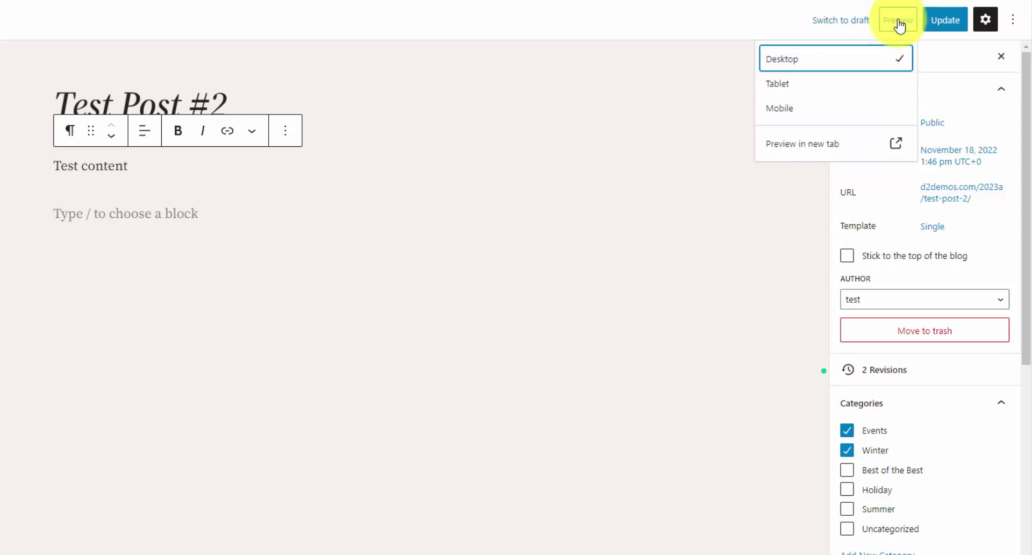
pyautogui.click(857, 86)
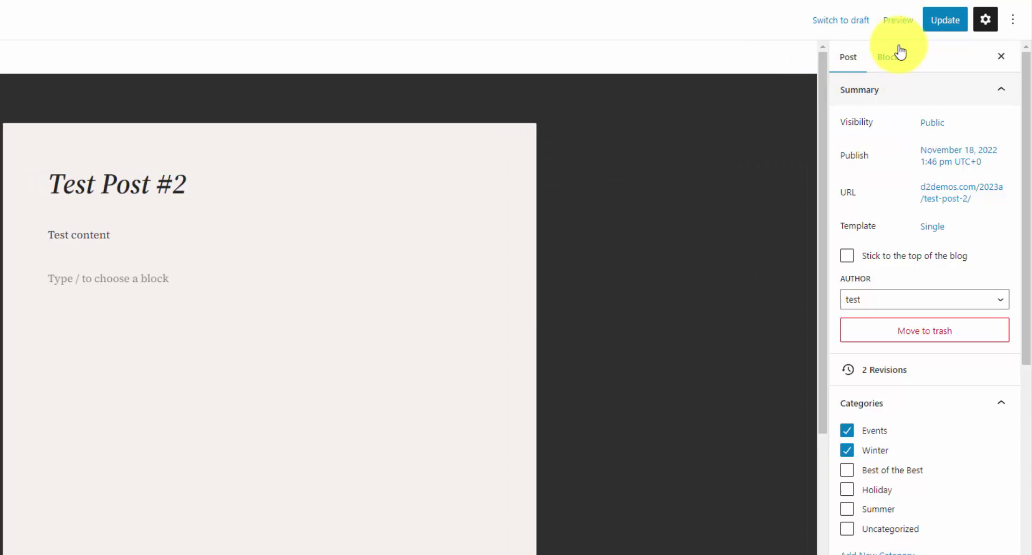
pyautogui.click(903, 21)
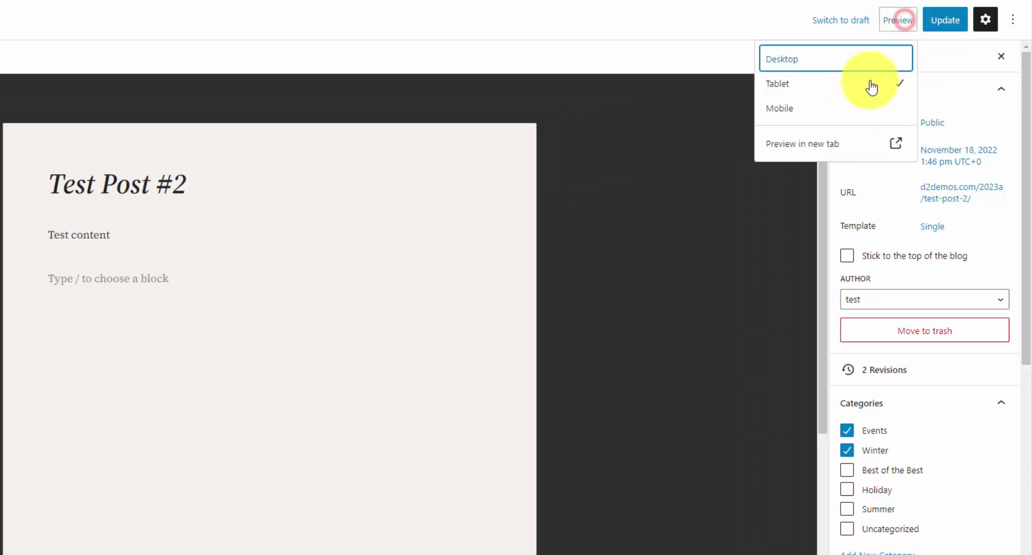
pyautogui.click(842, 59)
pyautogui.click(897, 21)
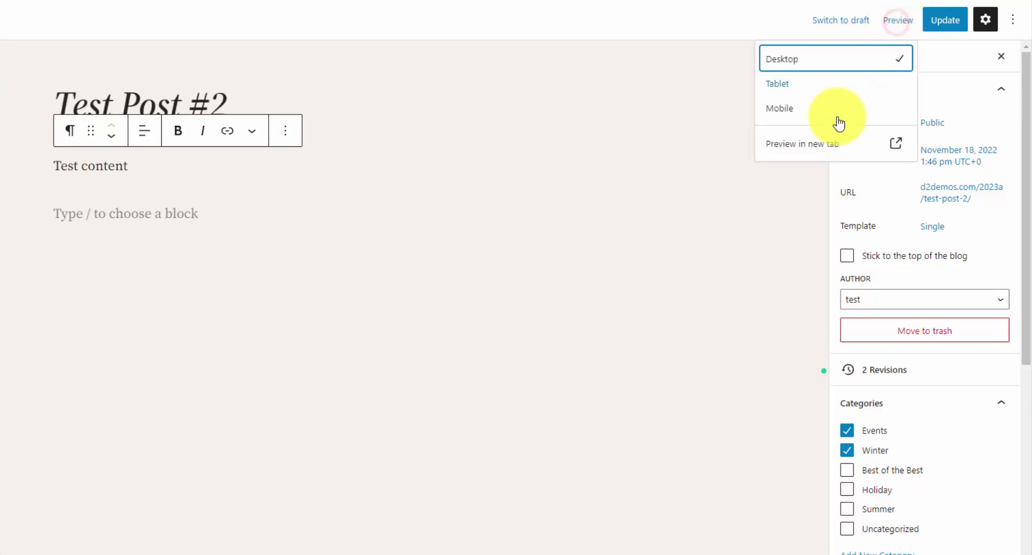
pyautogui.click(827, 150)
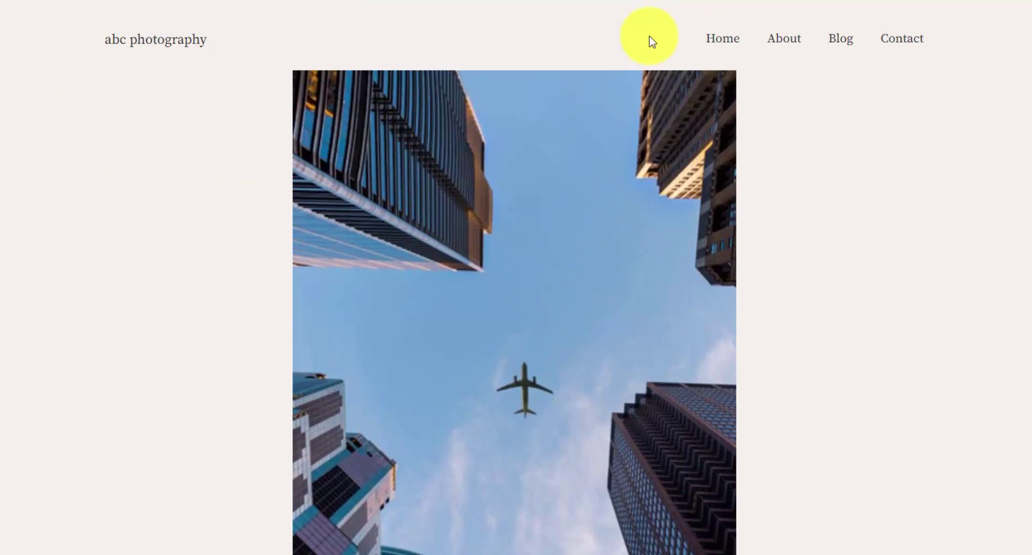
pyautogui.scroll(-5, 653, 36)
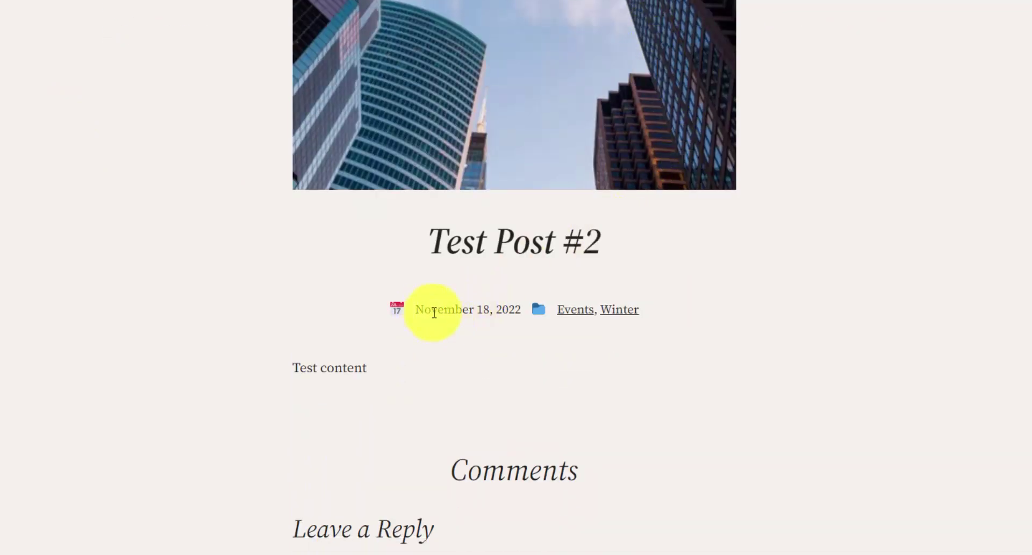
# - Review the previewed post's title, date and categories, then follow its Events category link
pyautogui.click(591, 308)
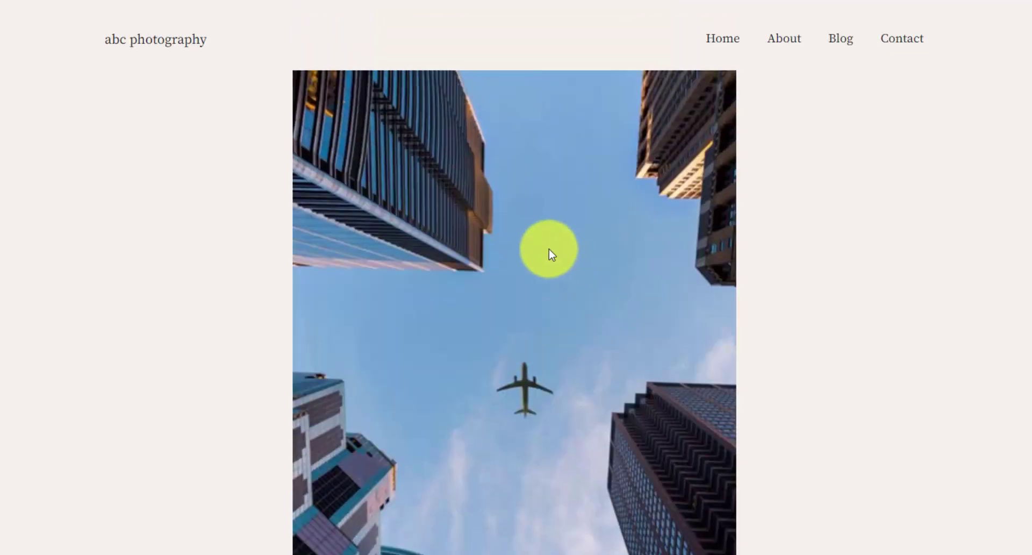
# - Open the live site's About page and scroll through its portrait photo and example text
pyautogui.click(774, 44)
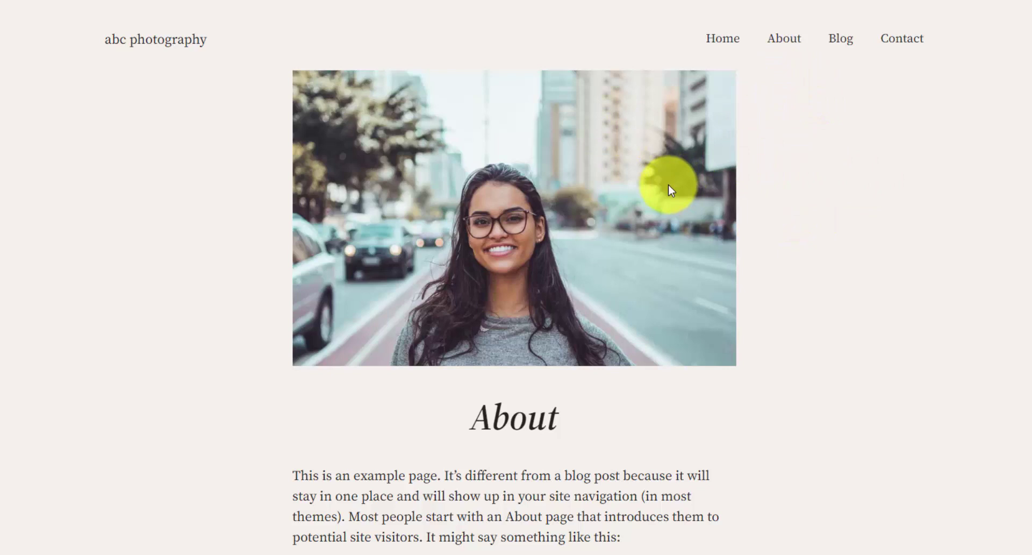
pyautogui.scroll(-3, 538, 182)
pyautogui.scroll(-3, 513, 185)
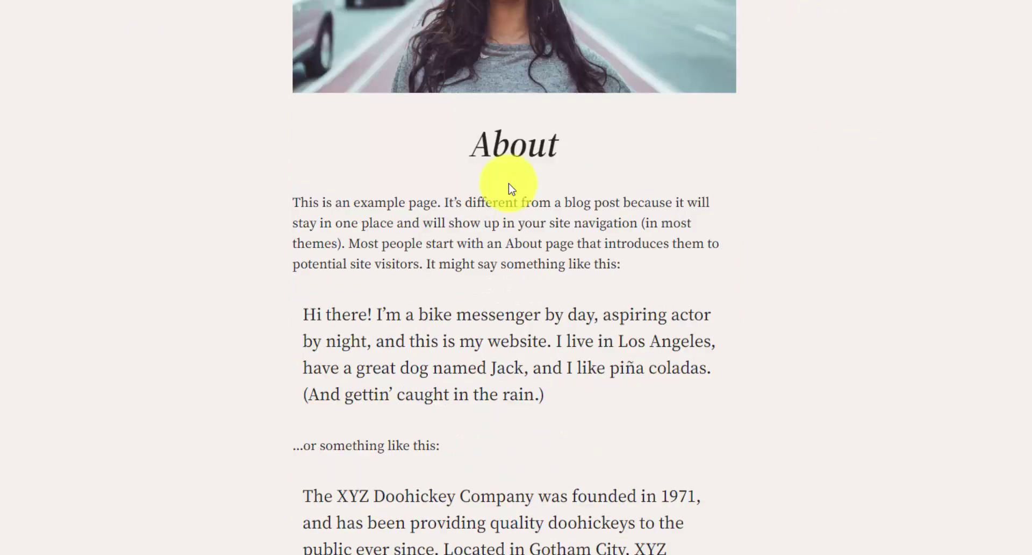
pyautogui.scroll(-2, 527, 188)
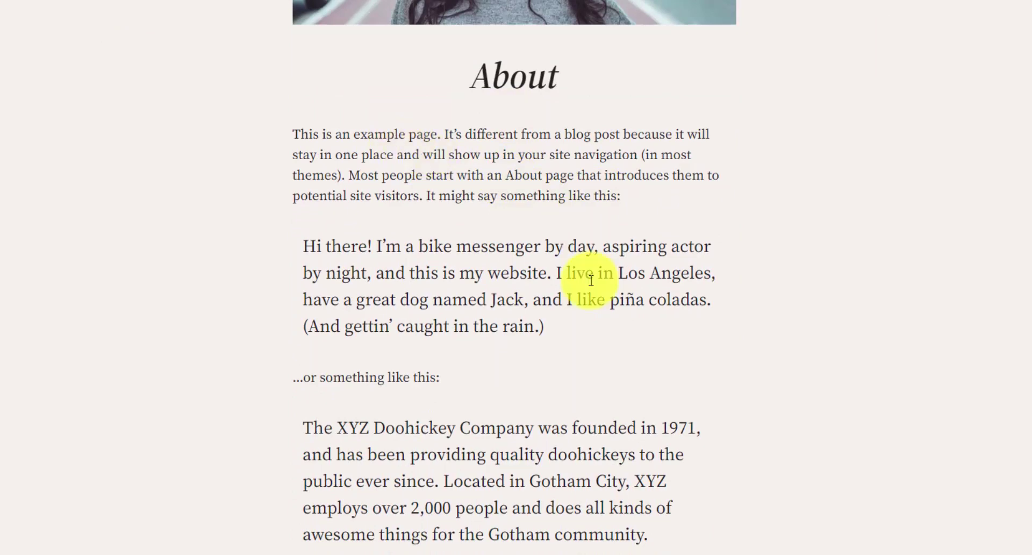
pyautogui.scroll(-2, 596, 285)
pyautogui.scroll(2, 512, 267)
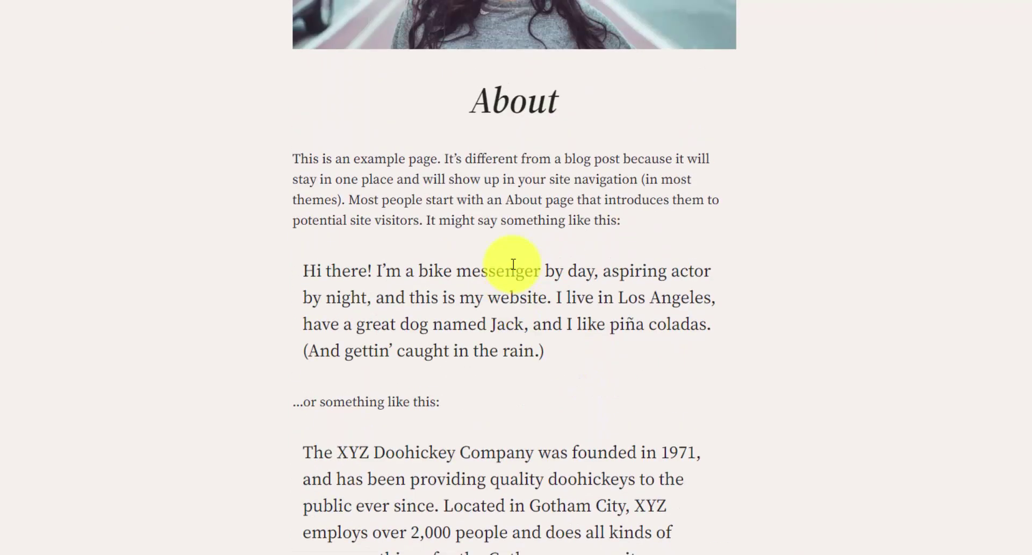
pyautogui.scroll(5, 513, 264)
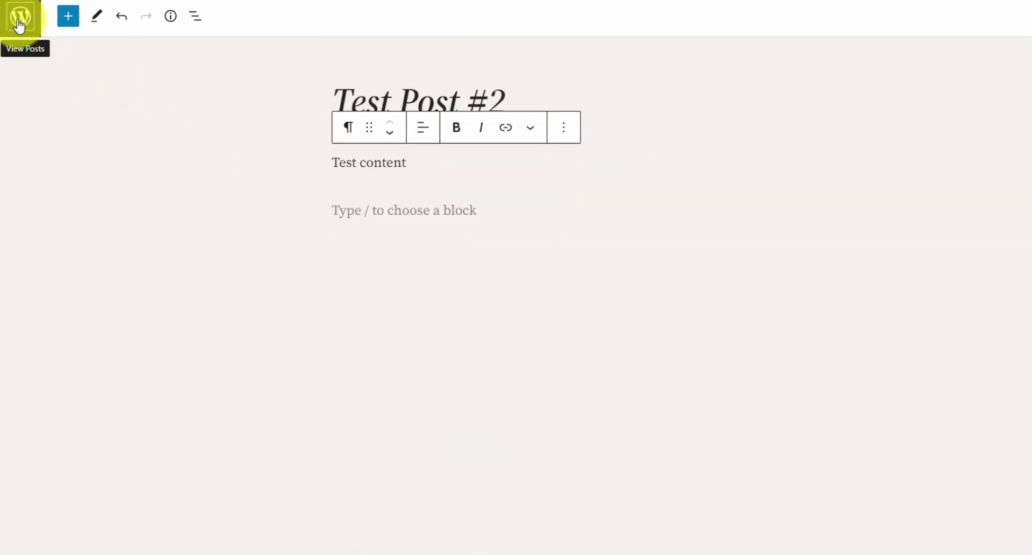
# - Leave the post editor without saving and go to All Pages
pyautogui.click(19, 22)
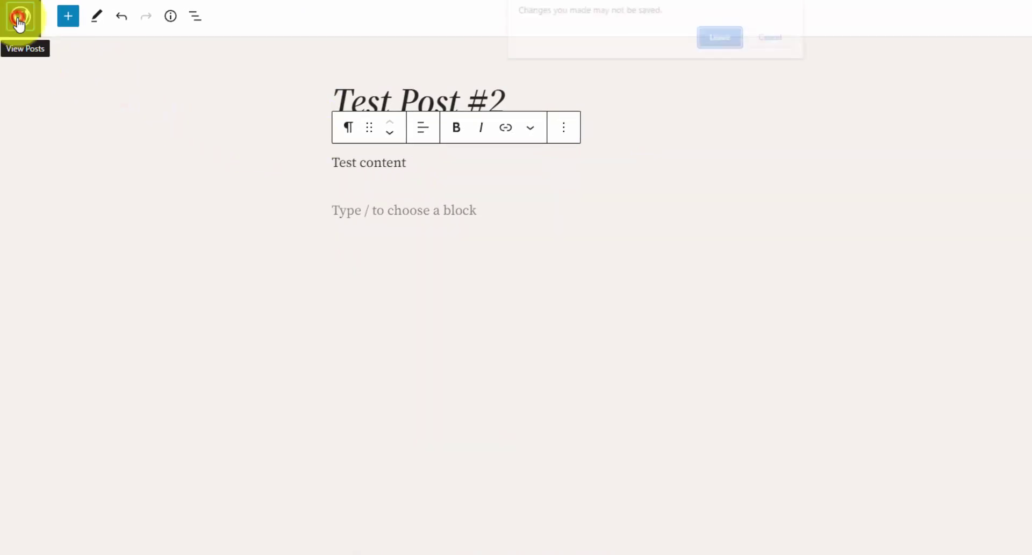
pyautogui.click(734, 38)
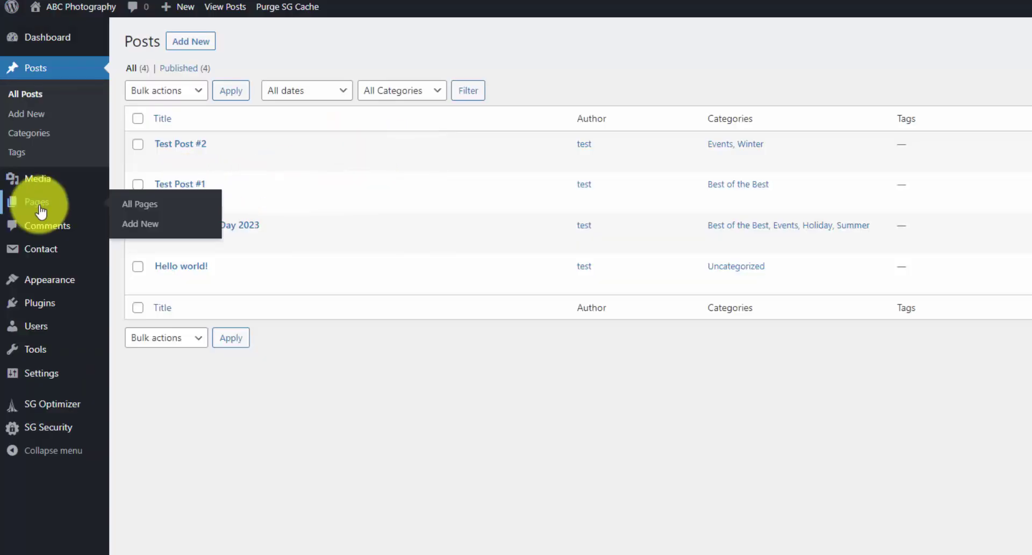
pyautogui.click(37, 202)
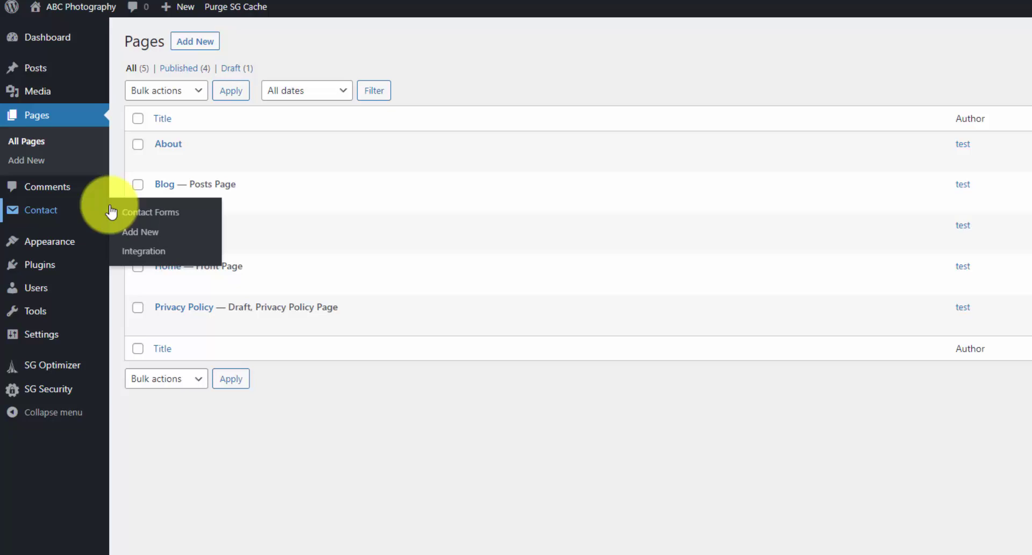
# - Edit the About page and inspect its permalink, paragraph block settings and Page settings
pyautogui.click(167, 143)
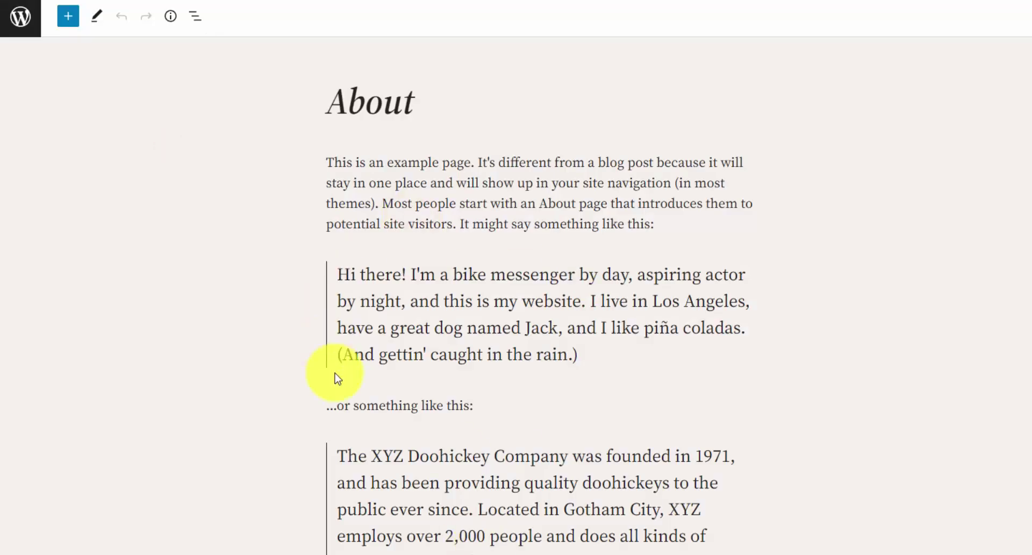
pyautogui.click(963, 189)
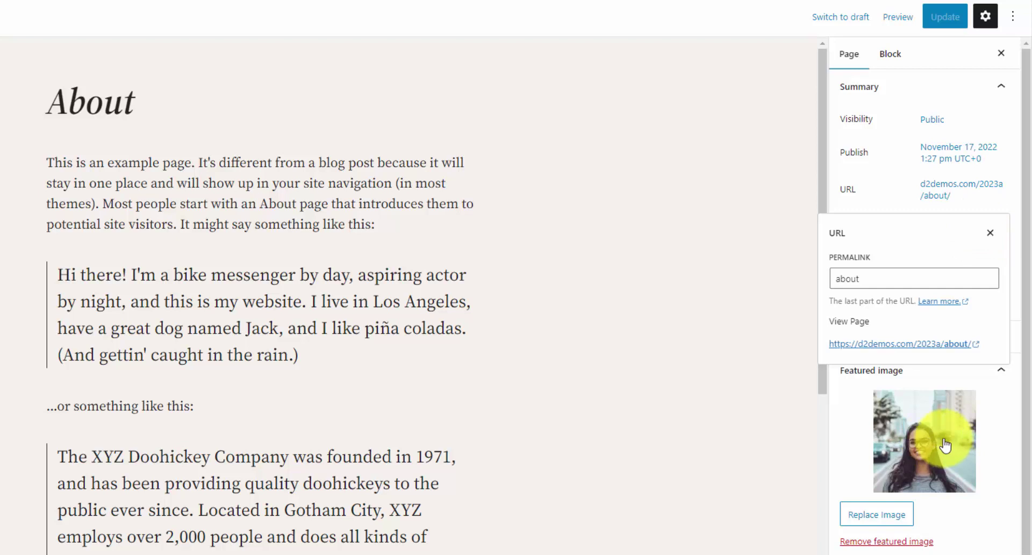
pyautogui.click(431, 230)
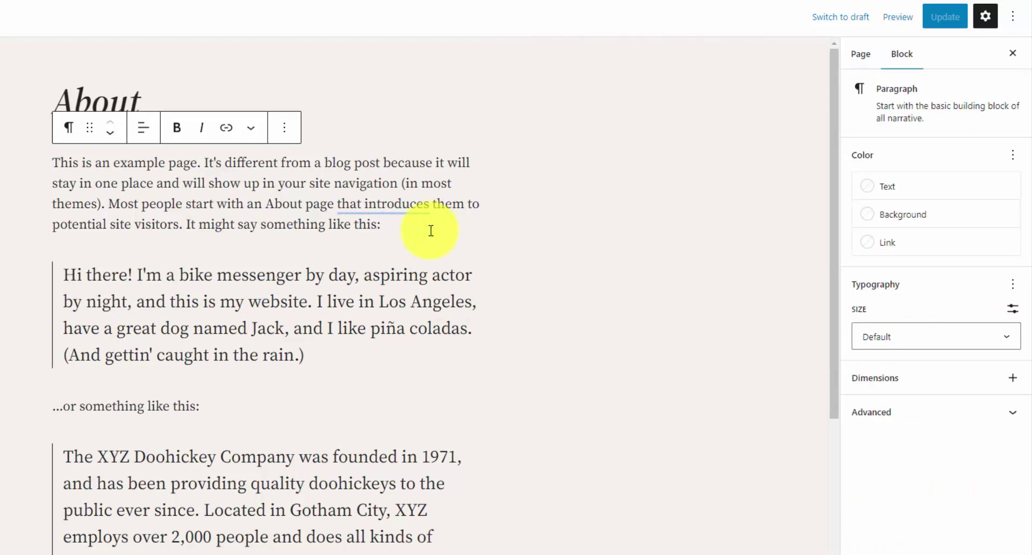
pyautogui.click(860, 56)
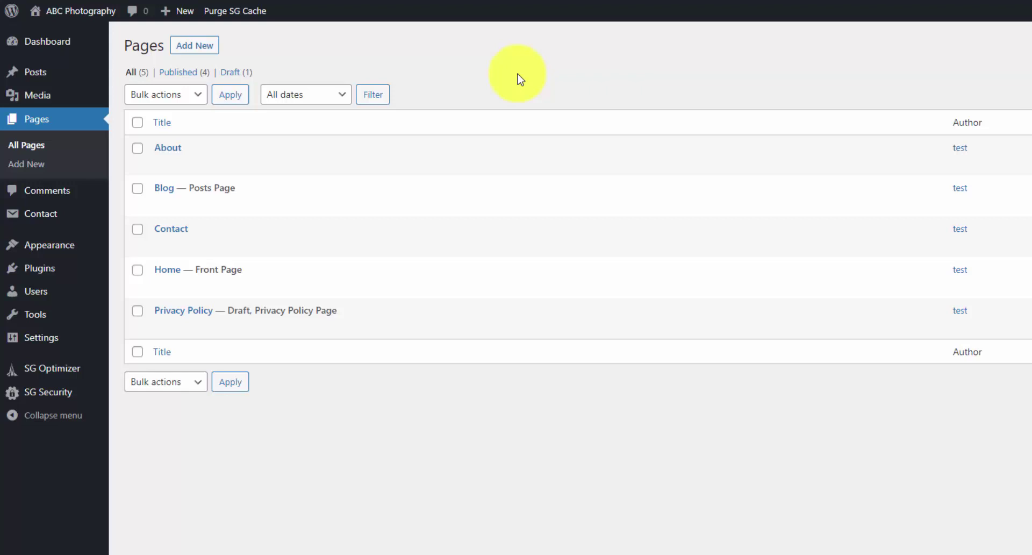
# - In the Media Library, review the flag photo's 800 by 533 attachment details, then close them
pyautogui.click(70, 95)
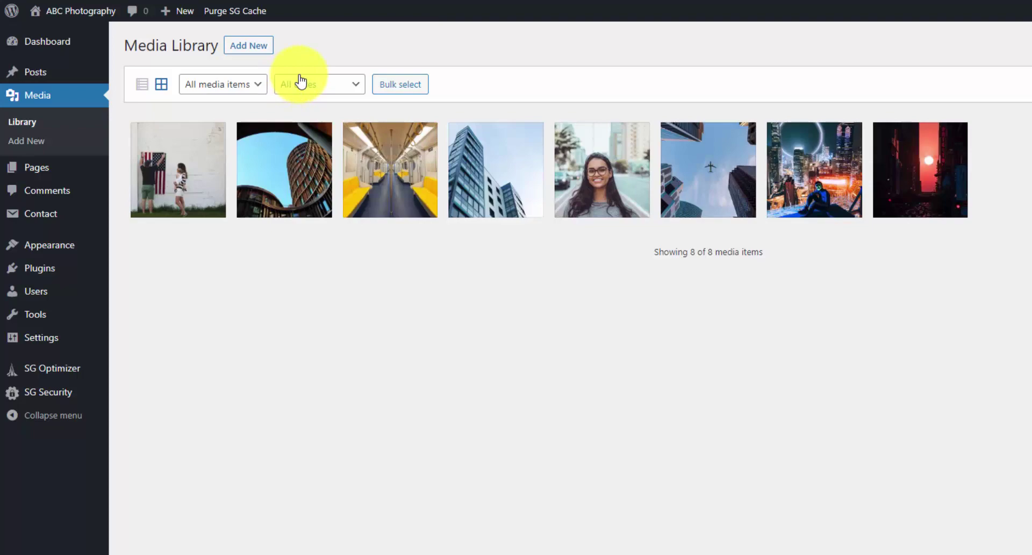
pyautogui.click(189, 183)
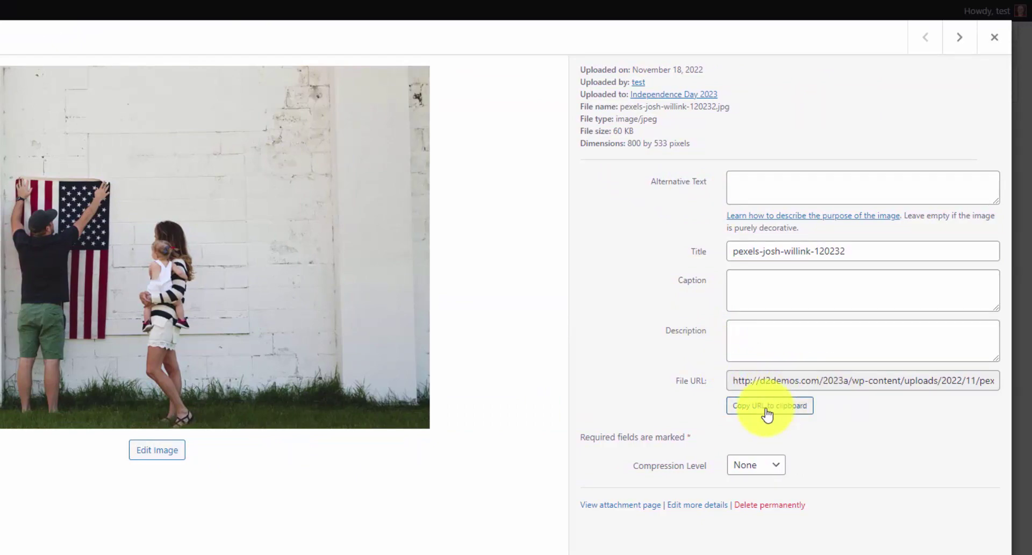
pyautogui.moveTo(691, 143); pyautogui.dragTo(625, 143)
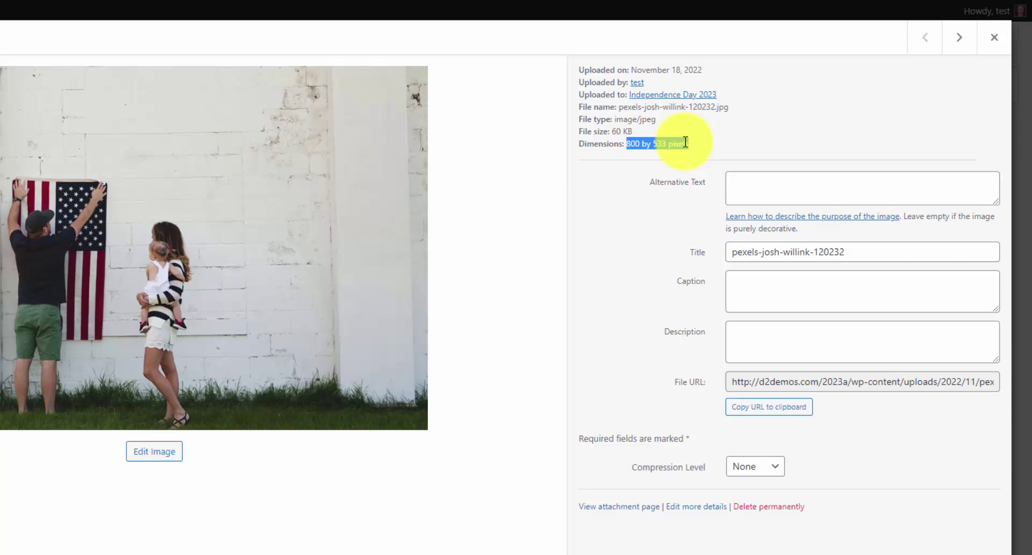
pyautogui.click(994, 37)
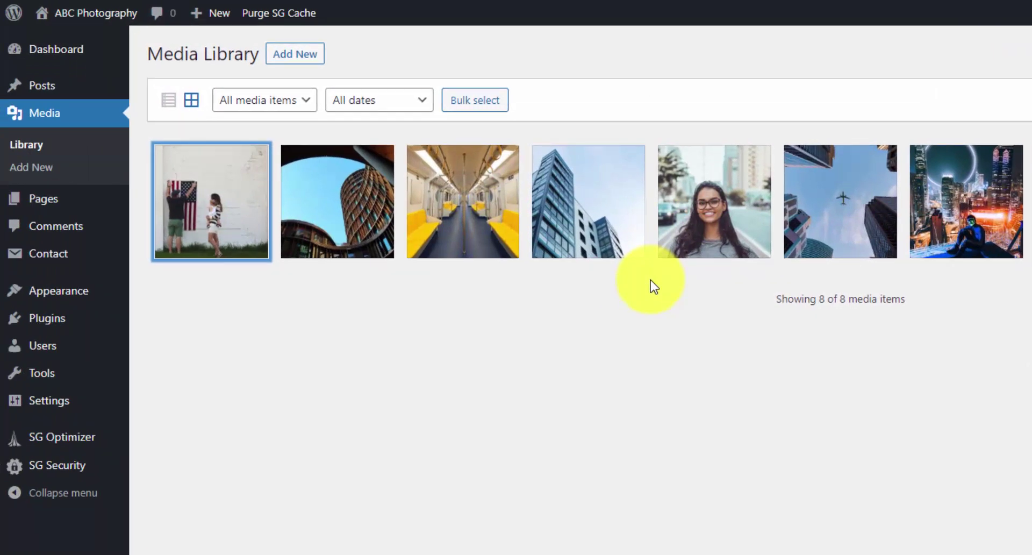
pyautogui.click(650, 278)
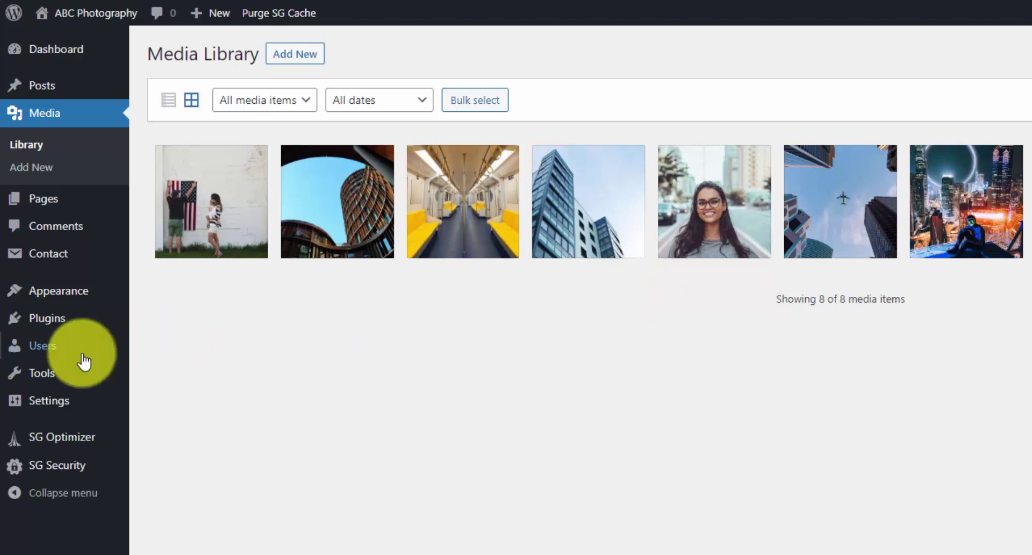
# - Scroll through General Settings, then move on to Reading Settings
pyautogui.click(81, 405)
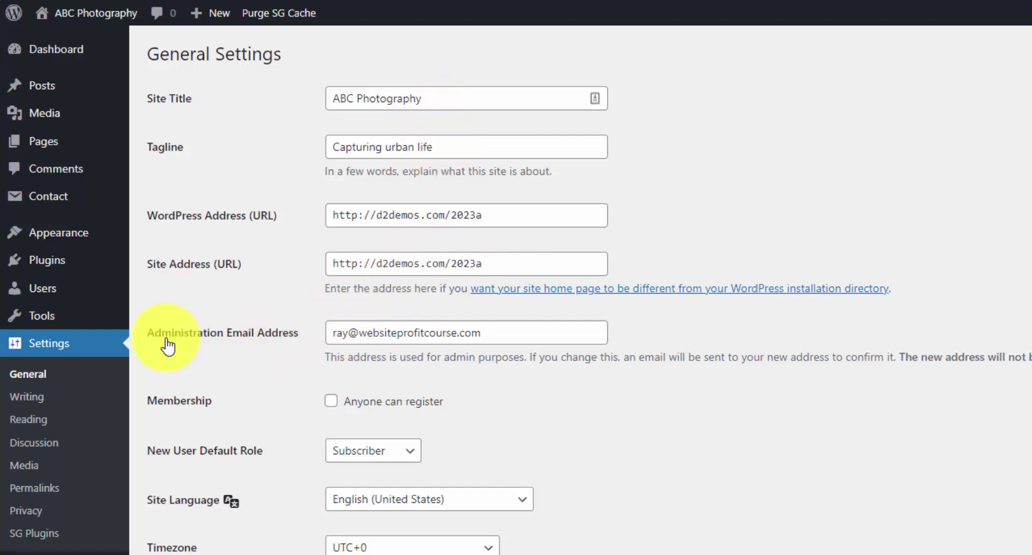
pyautogui.scroll(-3, 279, 338)
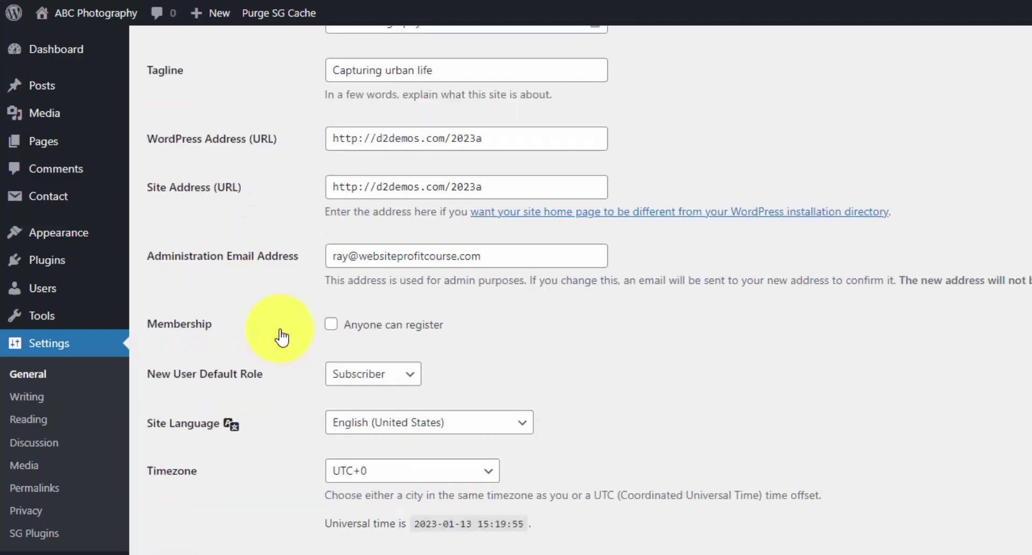
pyautogui.scroll(-3, 237, 252)
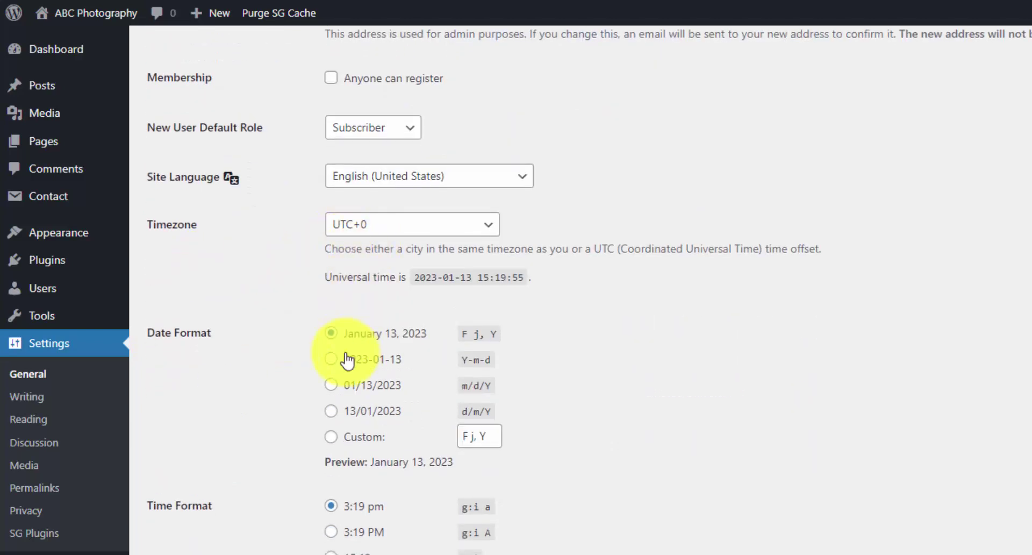
pyautogui.click(35, 425)
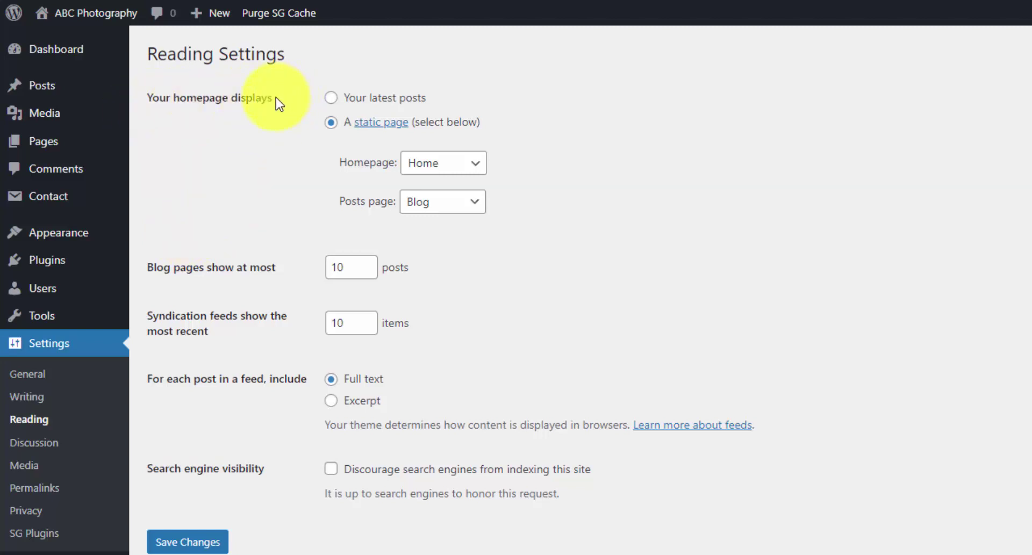
# - Keep Home as the homepage, then browse the Discussion, Media and Permalink settings pages
pyautogui.click(467, 162)
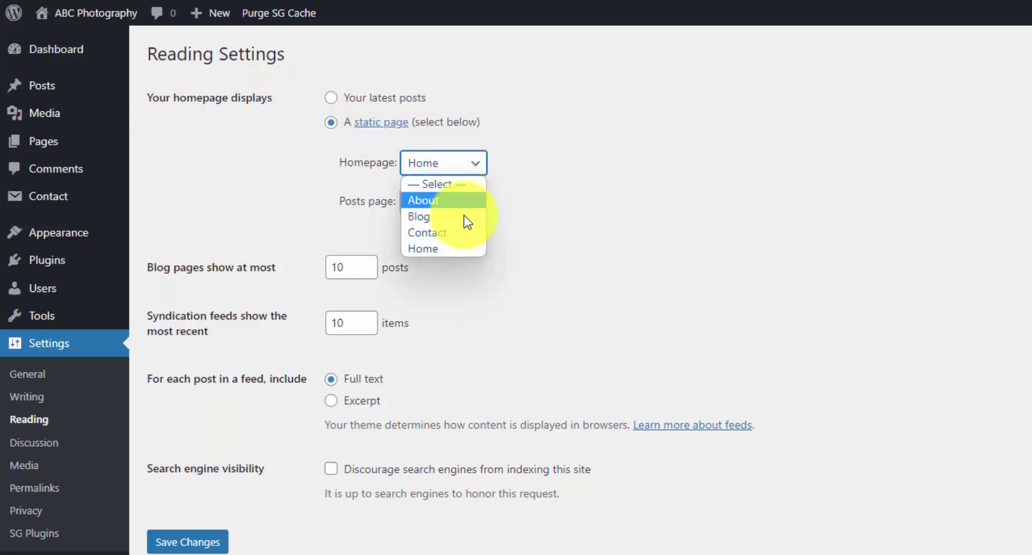
pyautogui.click(387, 173)
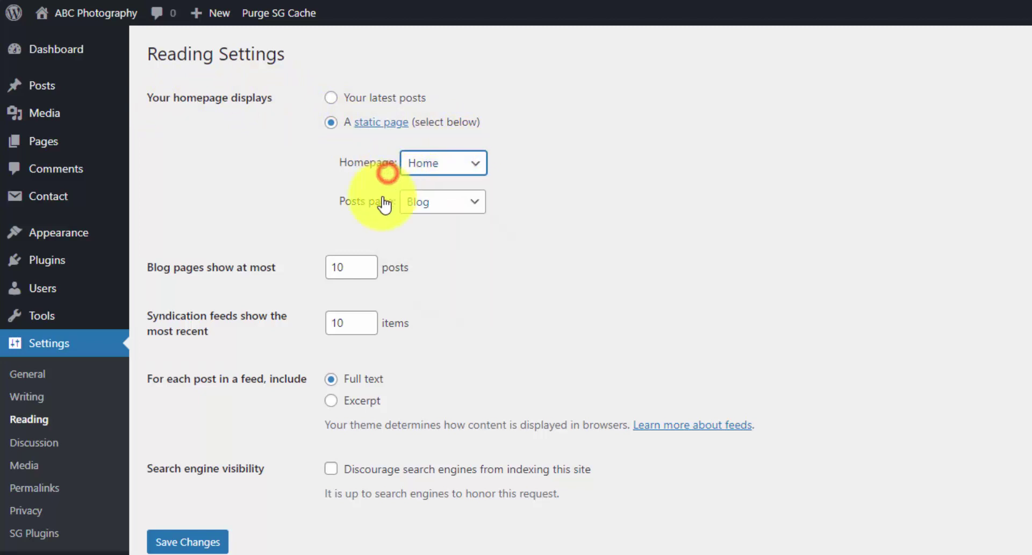
pyautogui.click(57, 443)
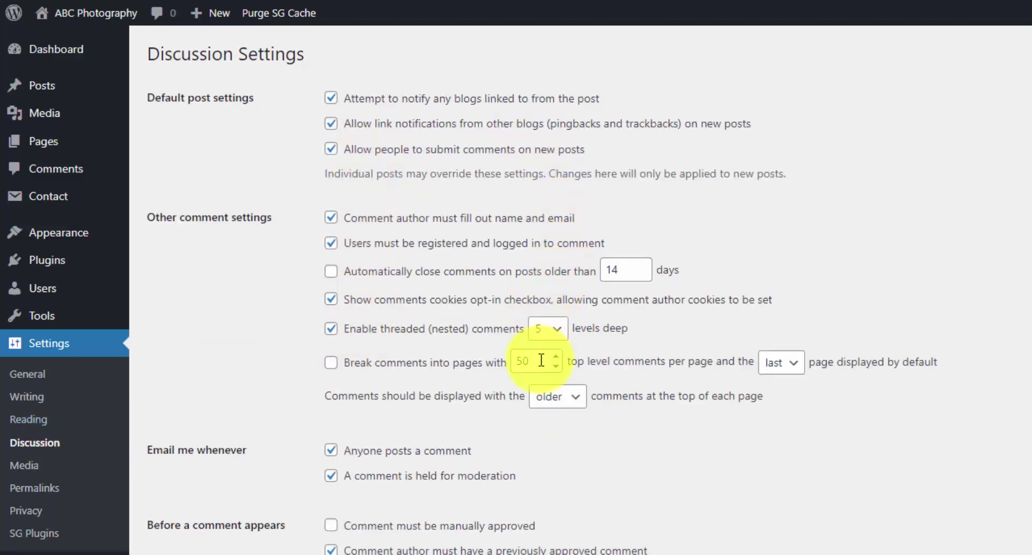
pyautogui.click(18, 466)
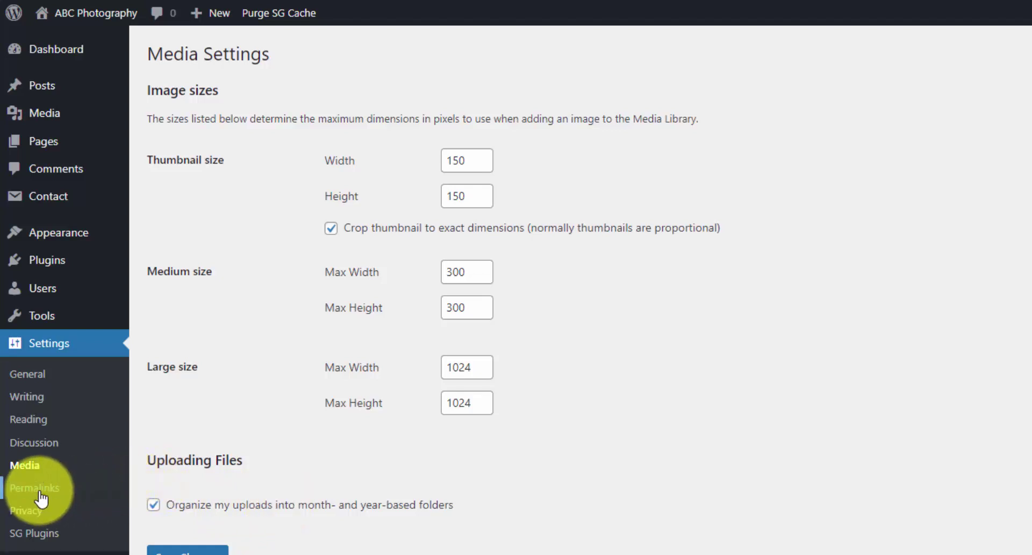
pyautogui.click(70, 489)
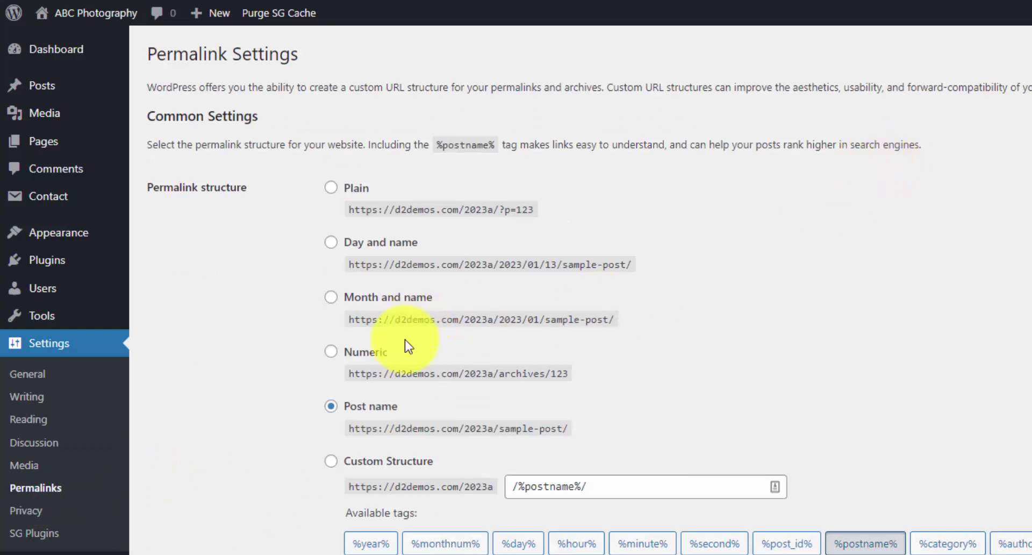
pyautogui.scroll(-2, 429, 451)
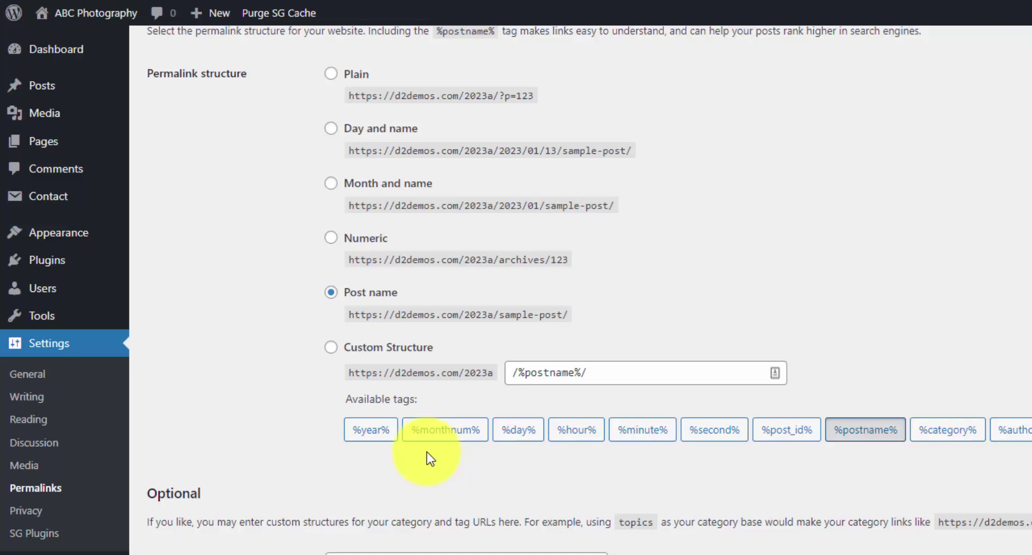
# - Visit the Tools page, the Import options, then the Export page with All content
pyautogui.click(94, 315)
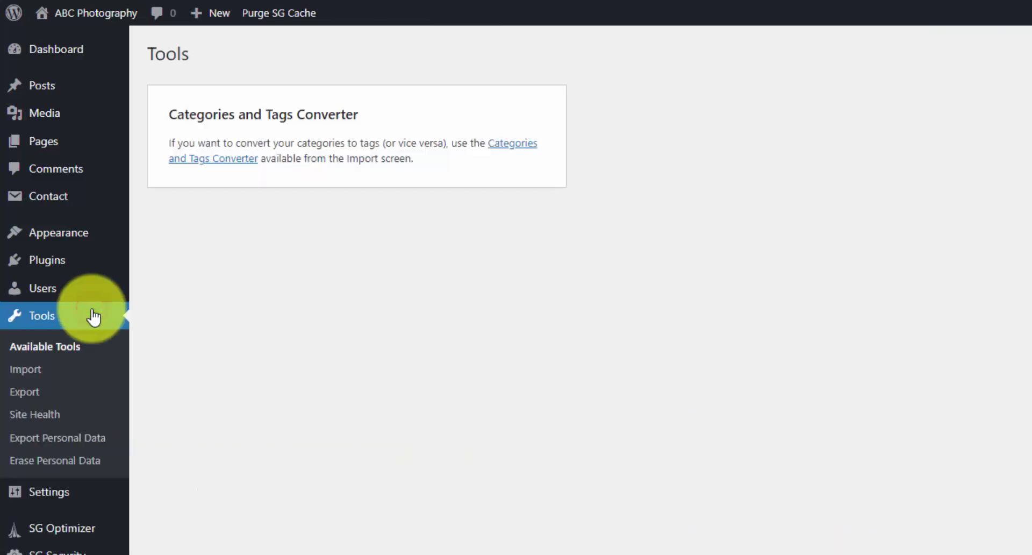
pyautogui.click(64, 370)
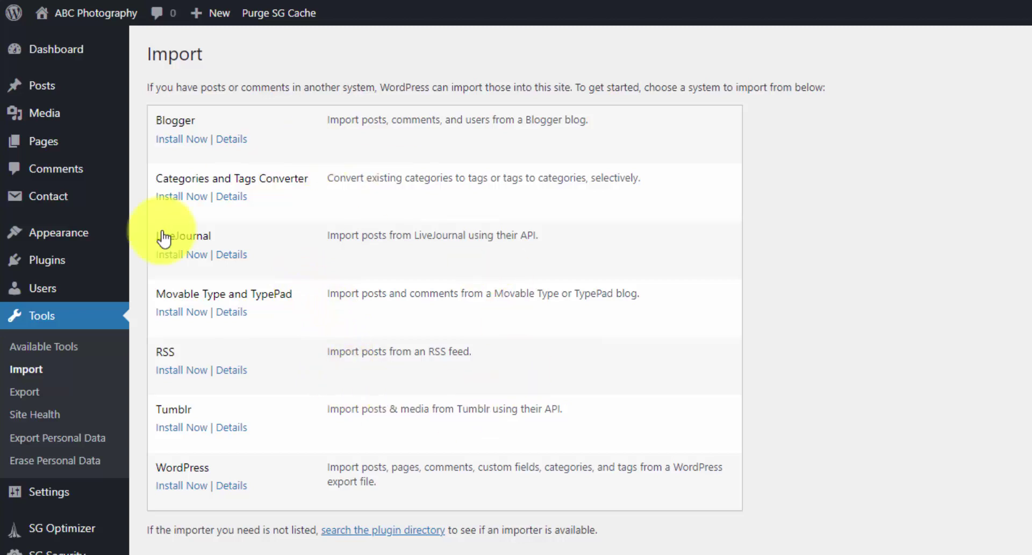
pyautogui.click(32, 398)
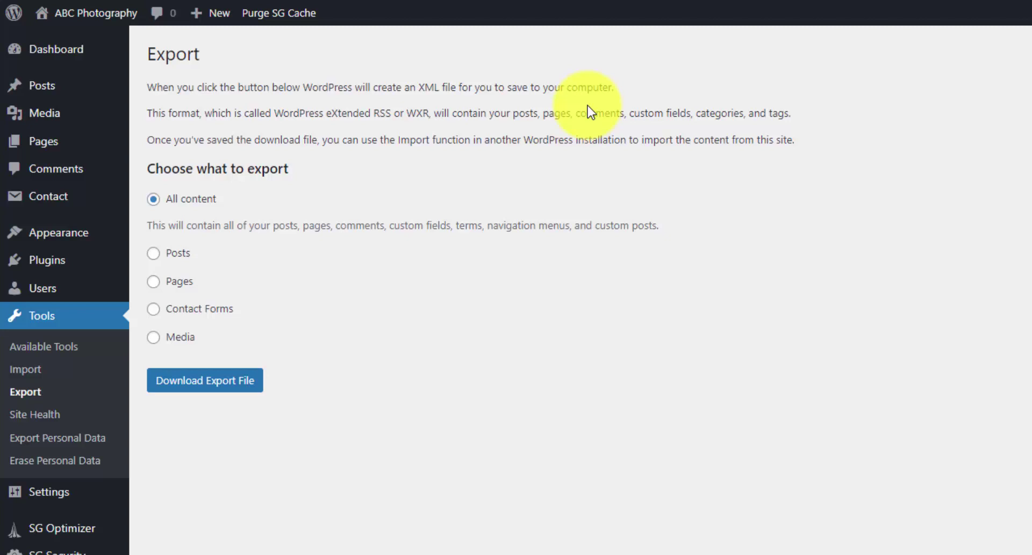
# - Open Site Health's Info tab and review, then collapse, the WordPress details section
pyautogui.click(17, 411)
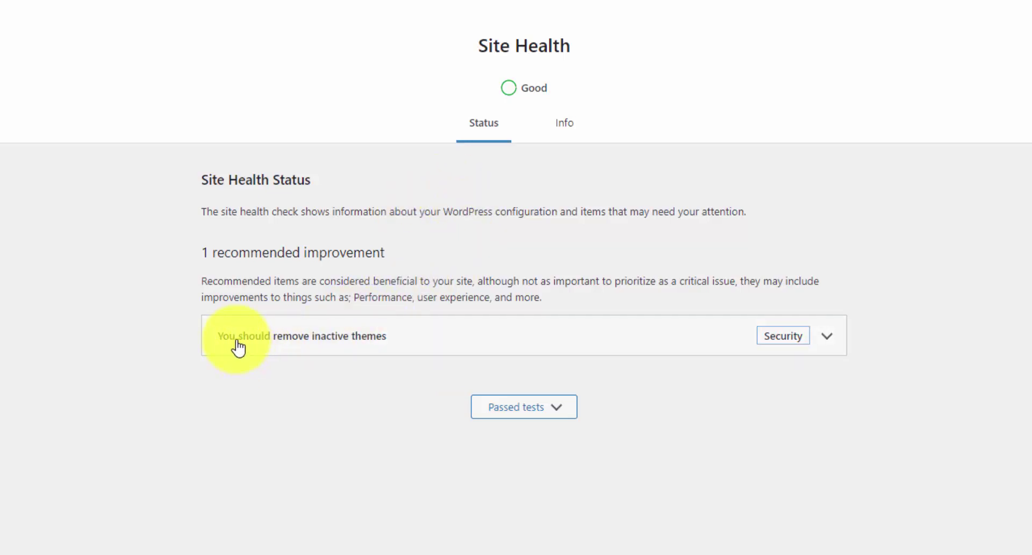
pyautogui.click(564, 122)
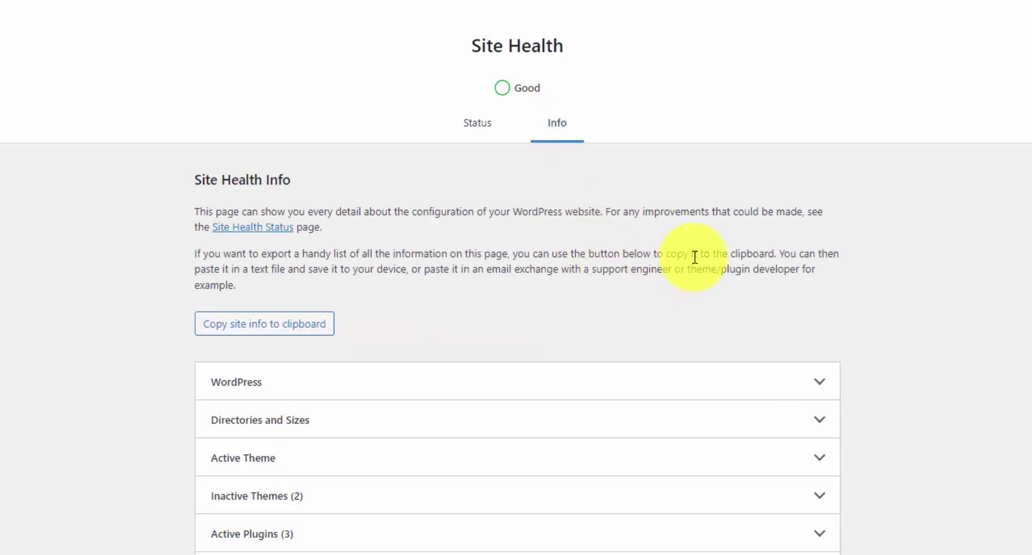
pyautogui.scroll(-1, 693, 256)
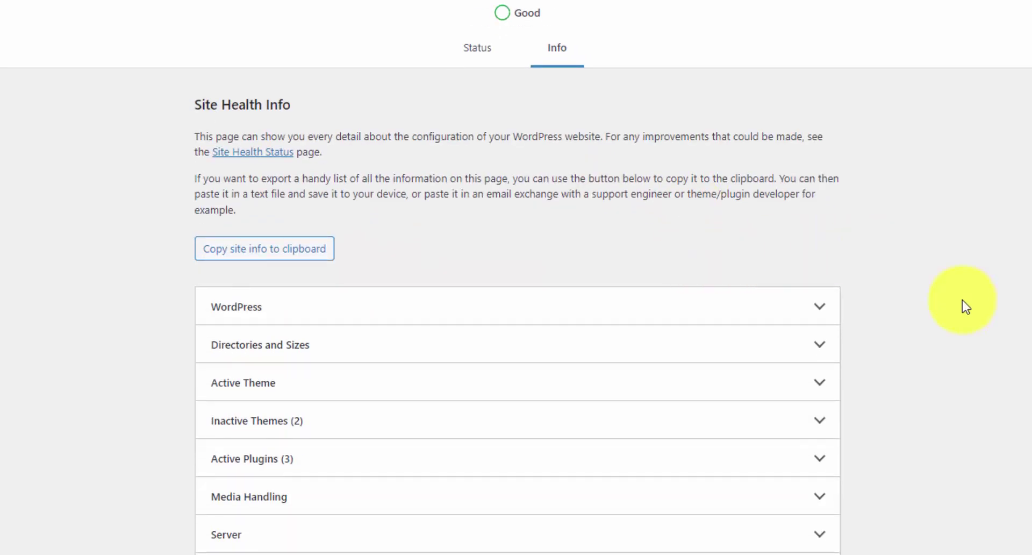
pyautogui.click(821, 305)
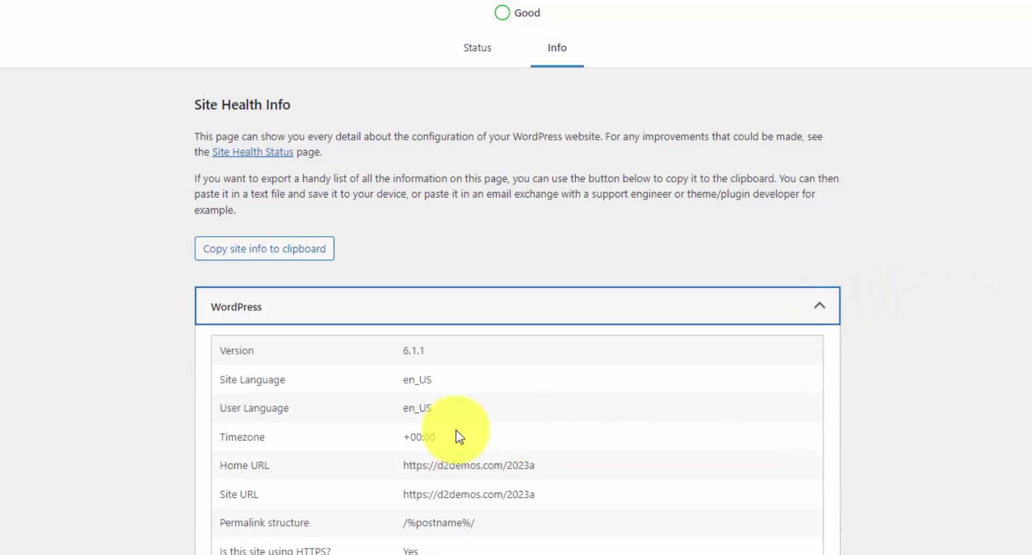
pyautogui.scroll(-1, 299, 408)
pyautogui.scroll(-2, 299, 407)
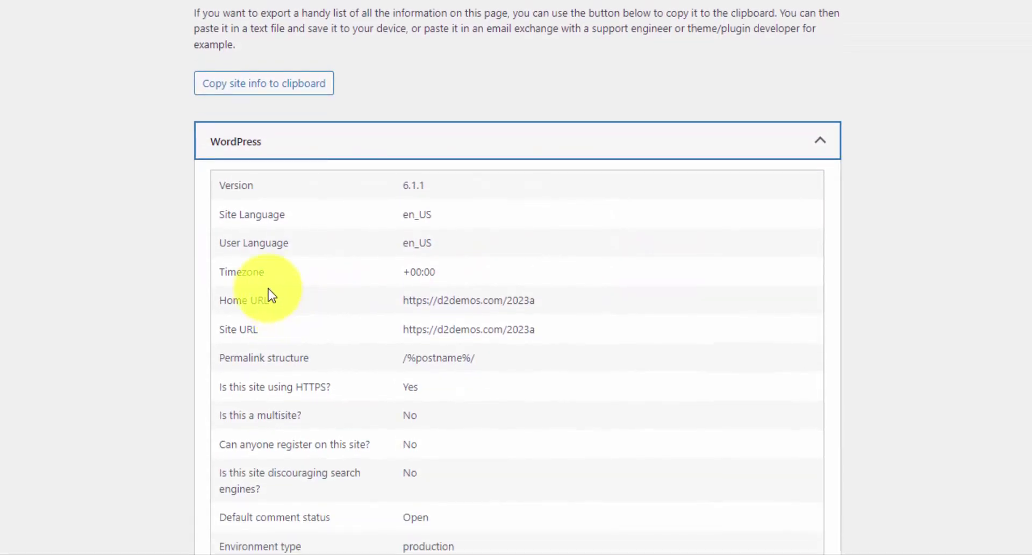
pyautogui.scroll(-2, 276, 317)
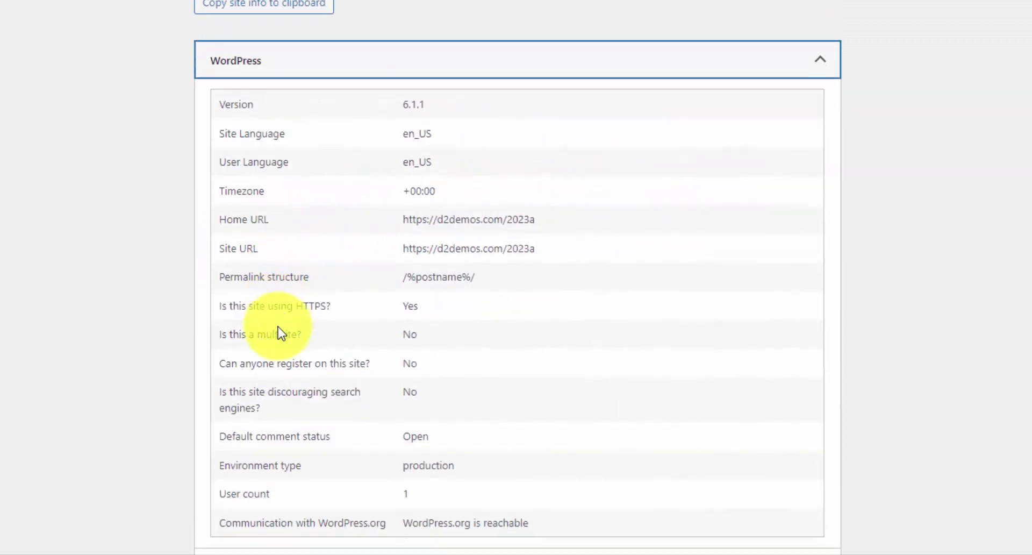
pyautogui.click(821, 61)
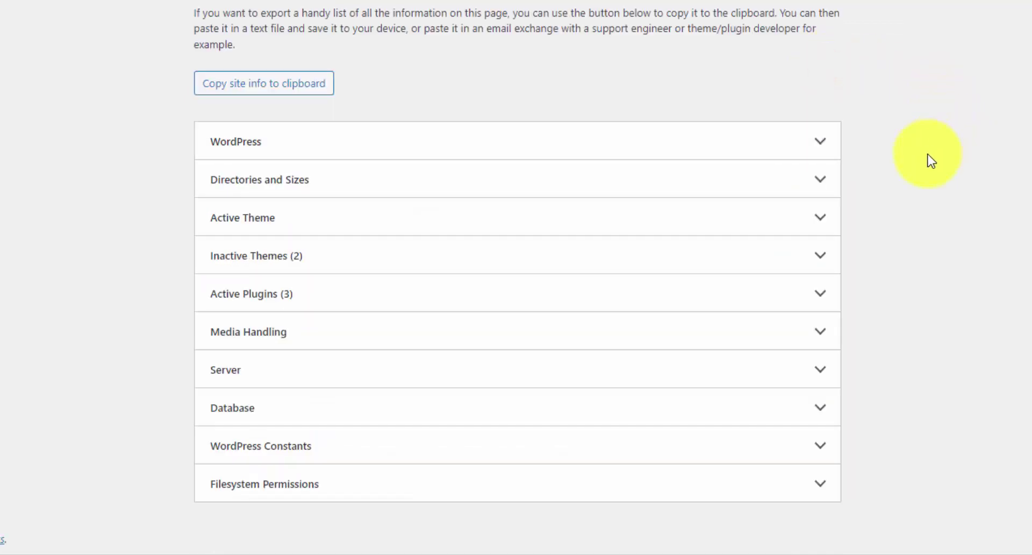
# - Expand and review the Server and Database sections, collapsing each afterwards
pyautogui.click(820, 361)
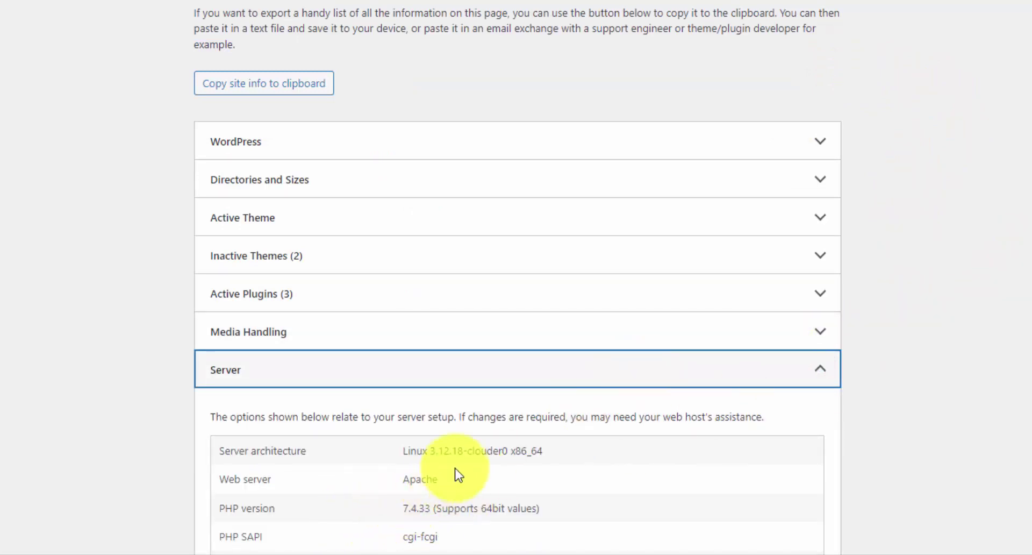
pyautogui.scroll(-6, 392, 211)
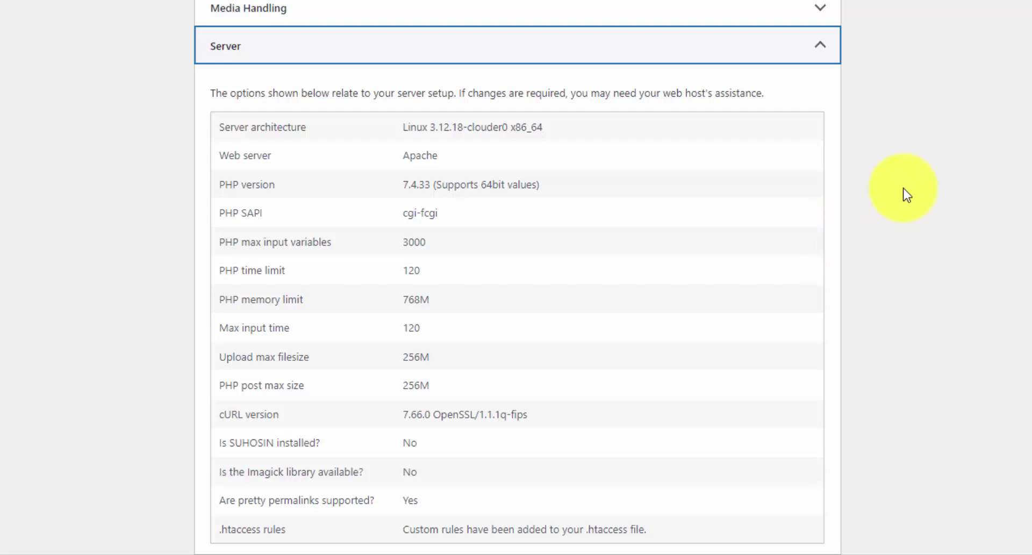
pyautogui.click(830, 45)
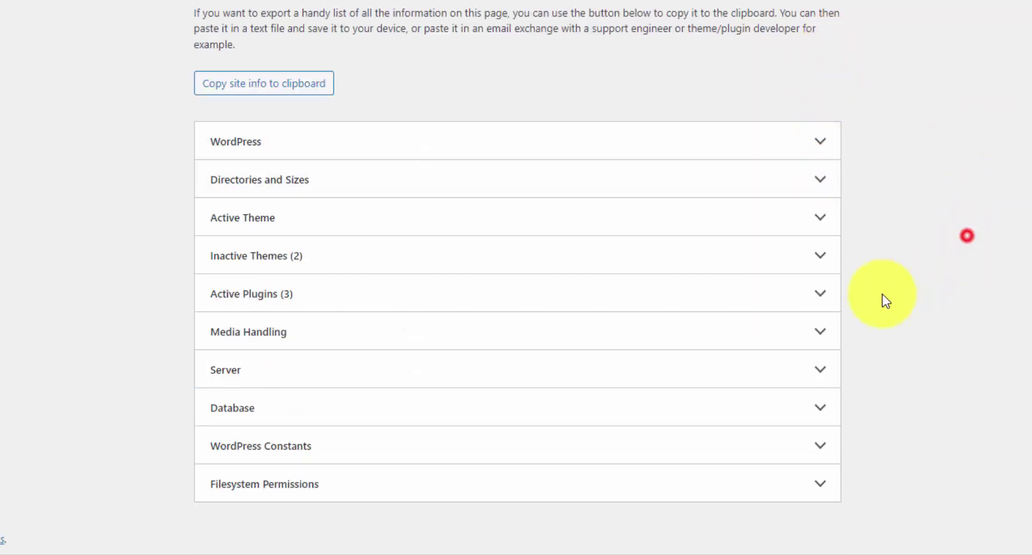
pyautogui.click(805, 411)
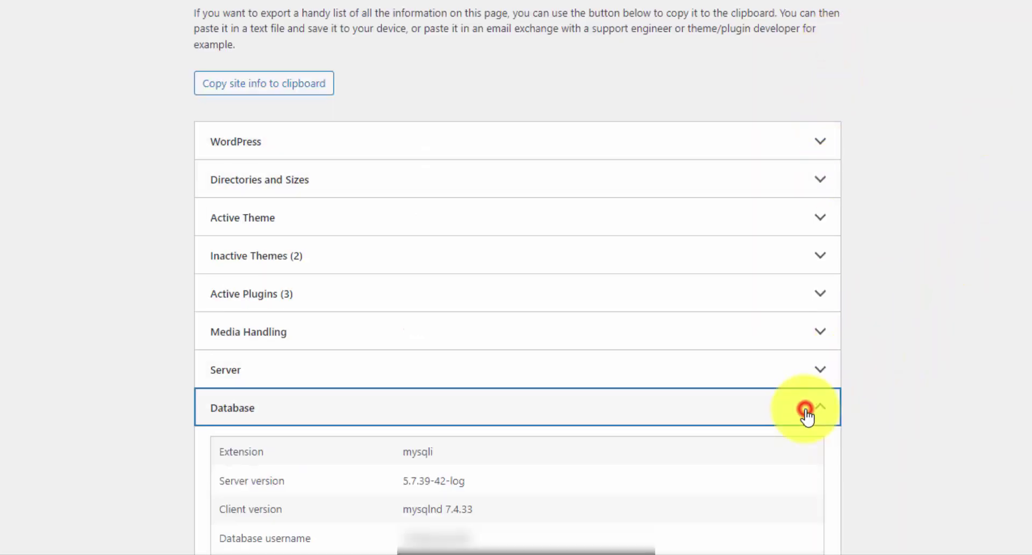
pyautogui.scroll(-3, 978, 338)
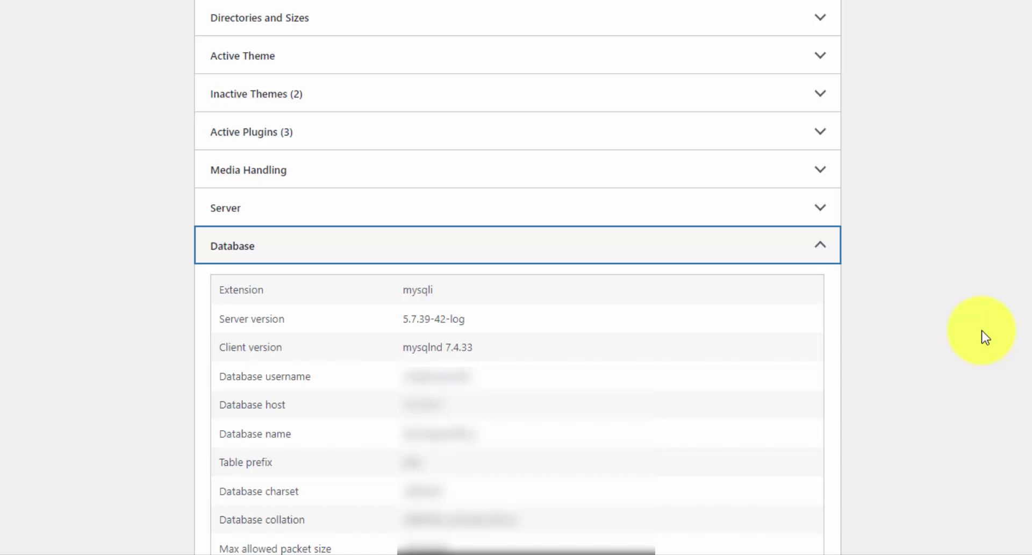
pyautogui.press('Return')
pyautogui.click(960, 83)
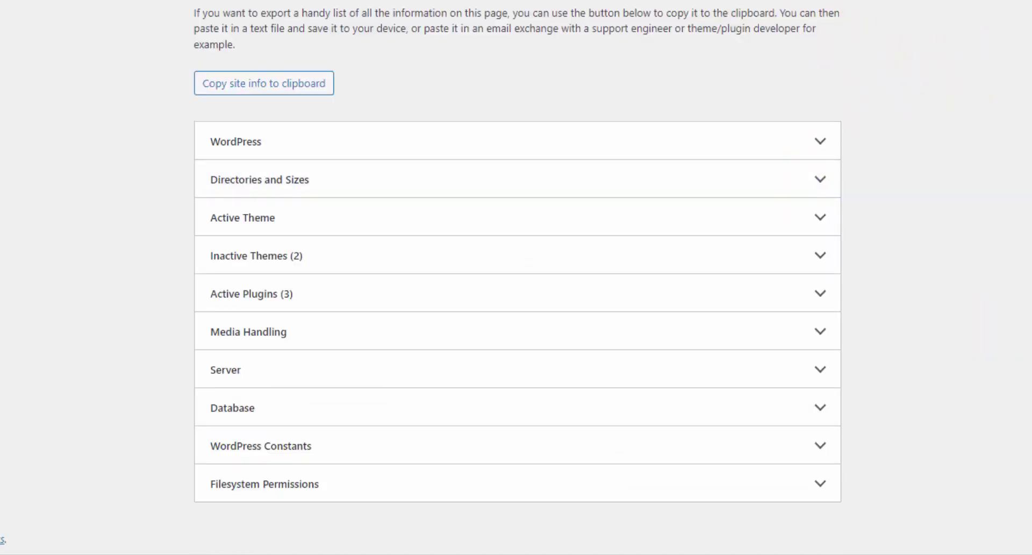
# - Return to the Status tab and expand the 'A scheduled event has failed' explanation
pyautogui.click(564, 1)
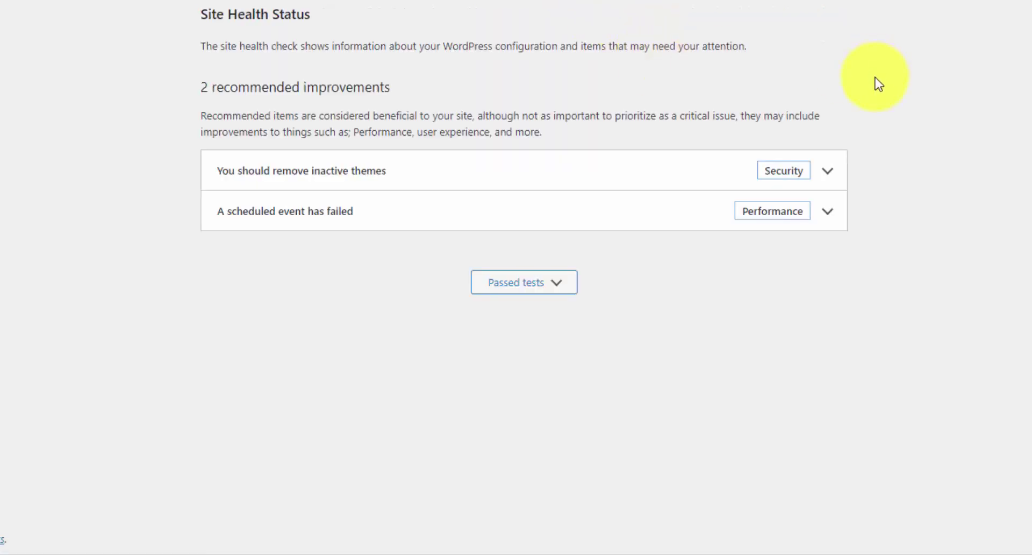
pyautogui.click(374, 208)
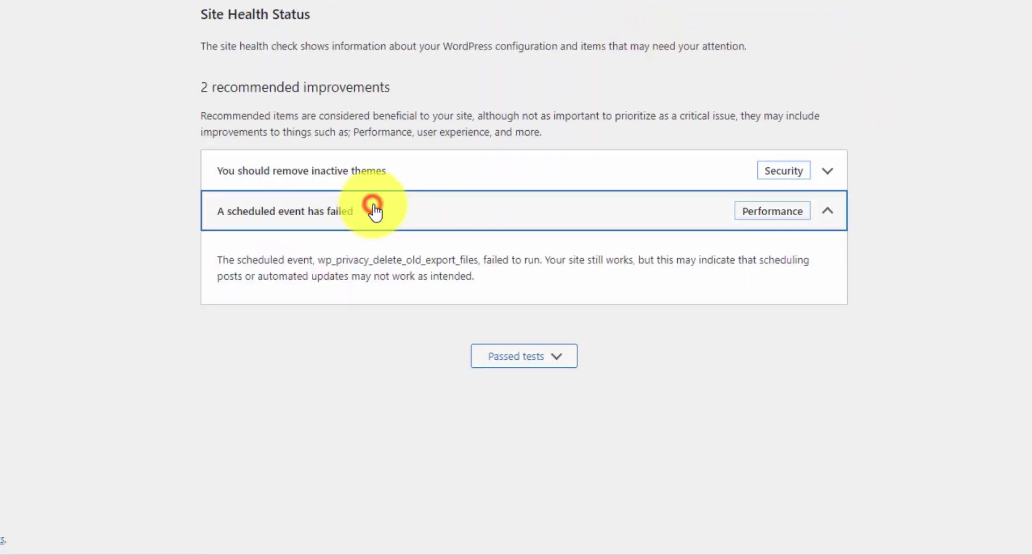
pyautogui.click(492, 261)
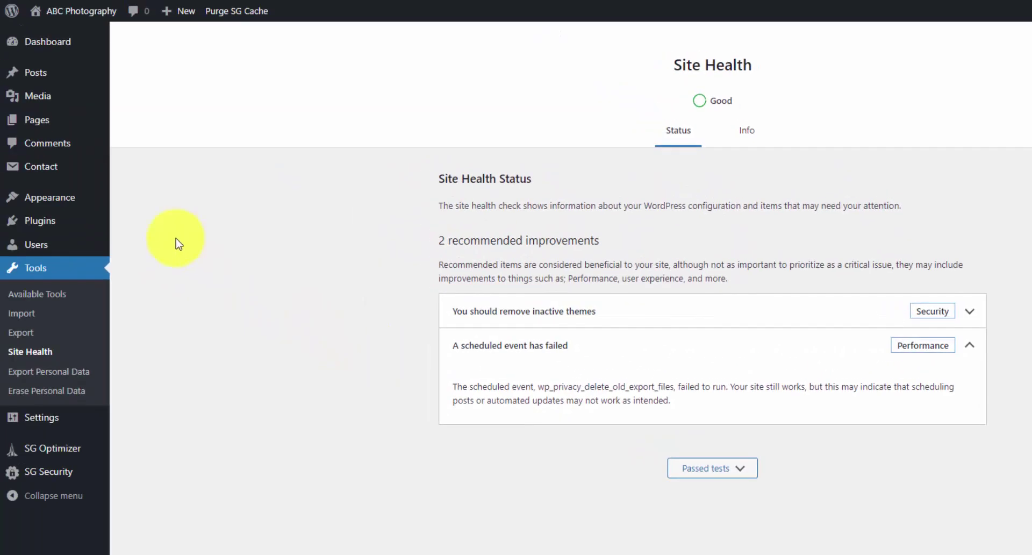
# - Open the All Users list showing the single administrator account test
pyautogui.click(67, 243)
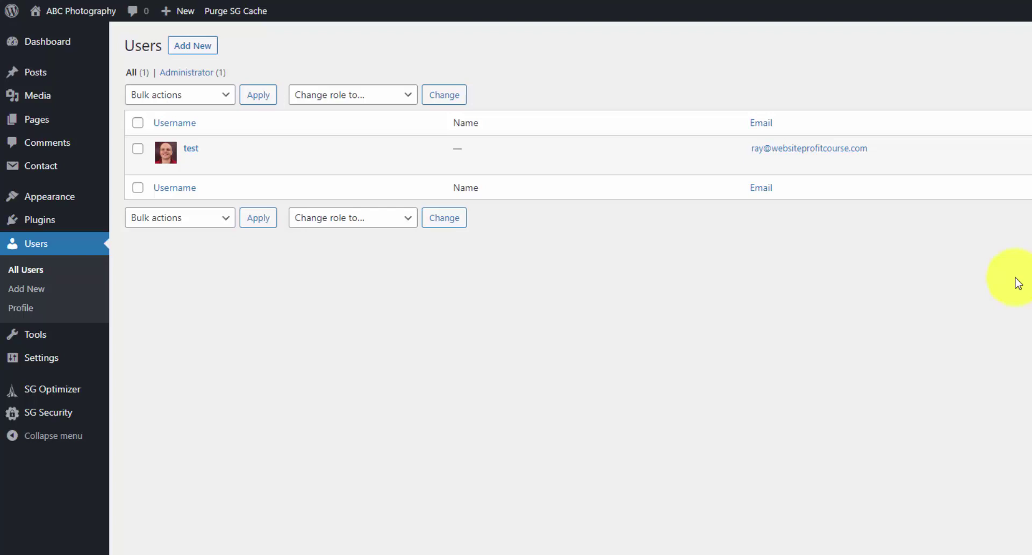
# - View installed plugins and the Contact Form 7 forms list, then open Add New Plugins
pyautogui.click(79, 226)
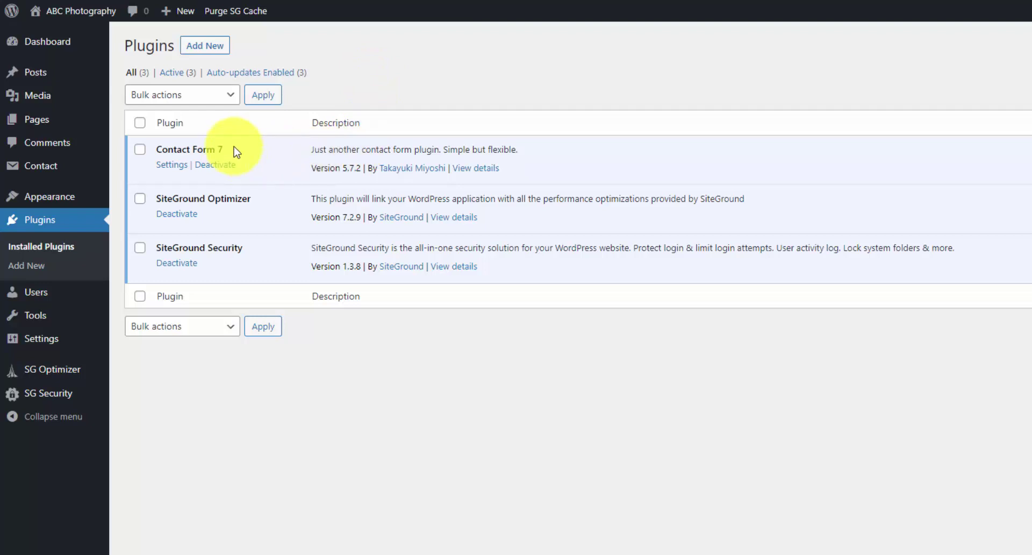
pyautogui.click(59, 173)
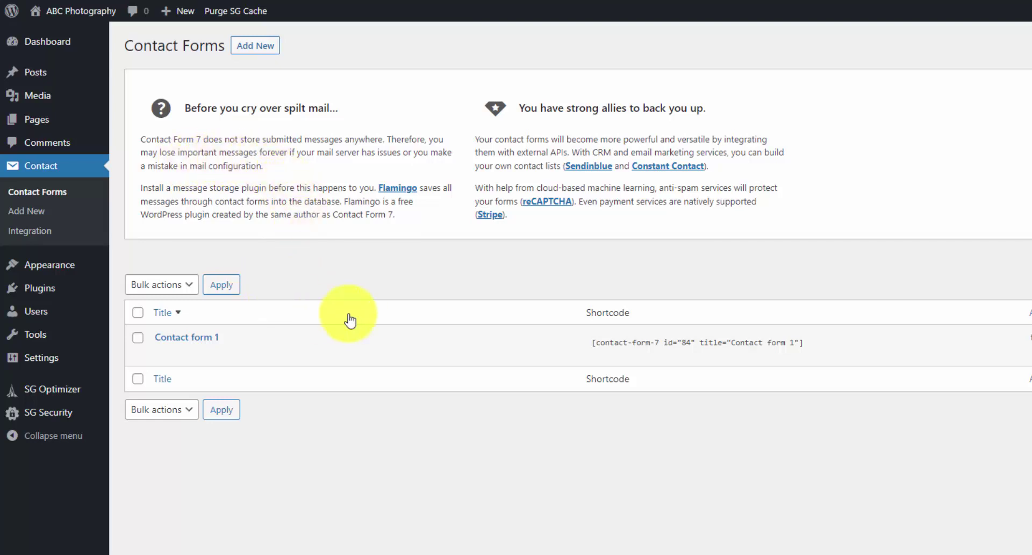
pyautogui.click(25, 289)
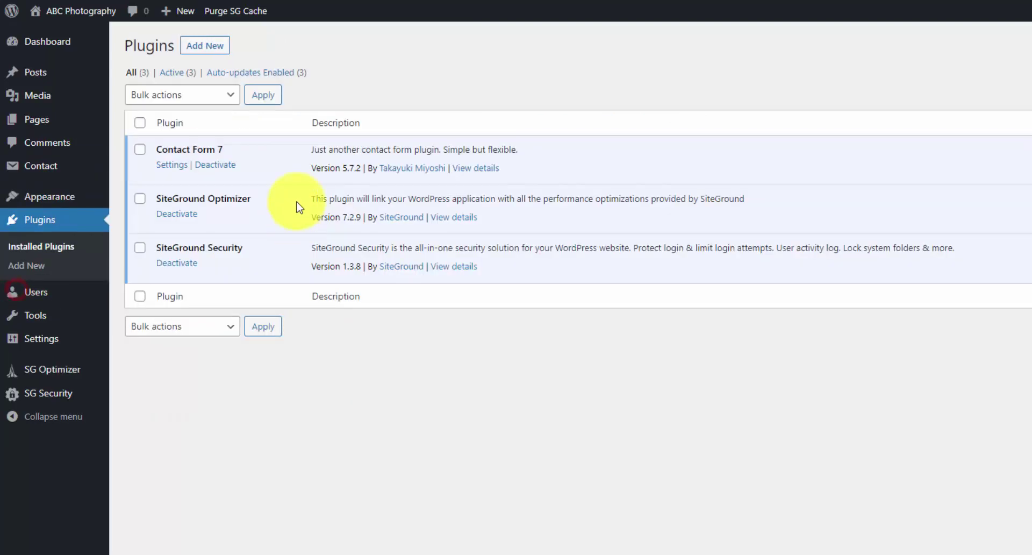
pyautogui.click(215, 46)
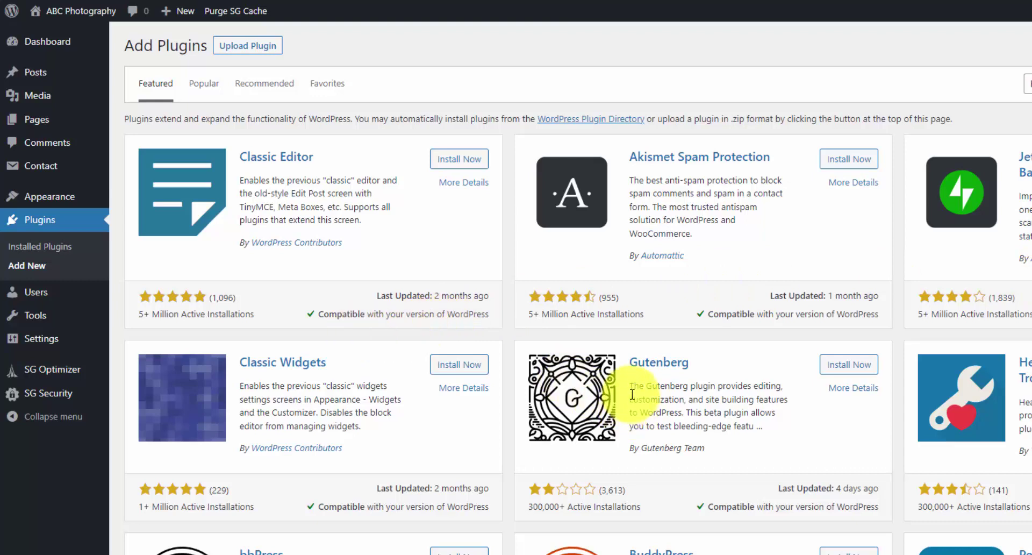
pyautogui.scroll(-3, 624, 392)
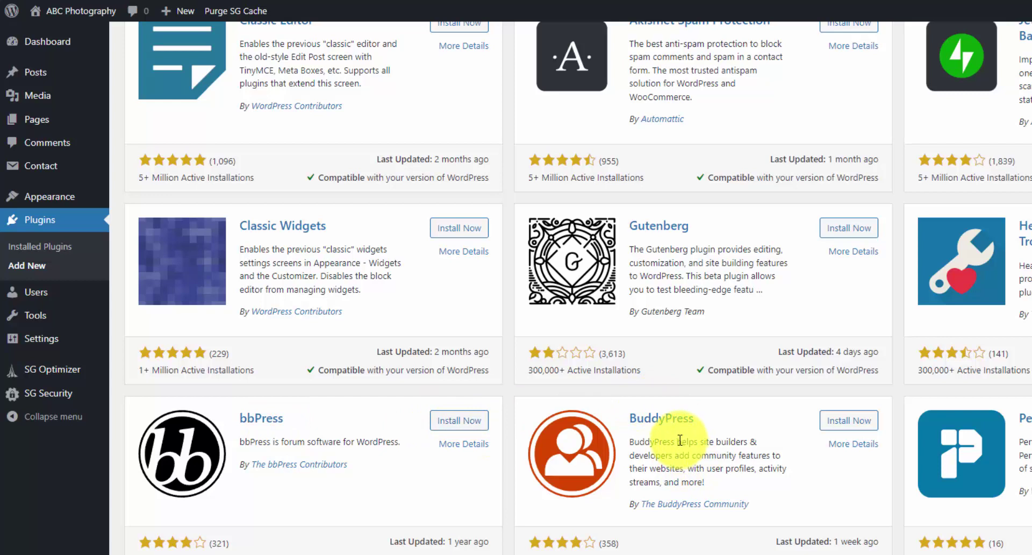
pyautogui.scroll(3, 680, 440)
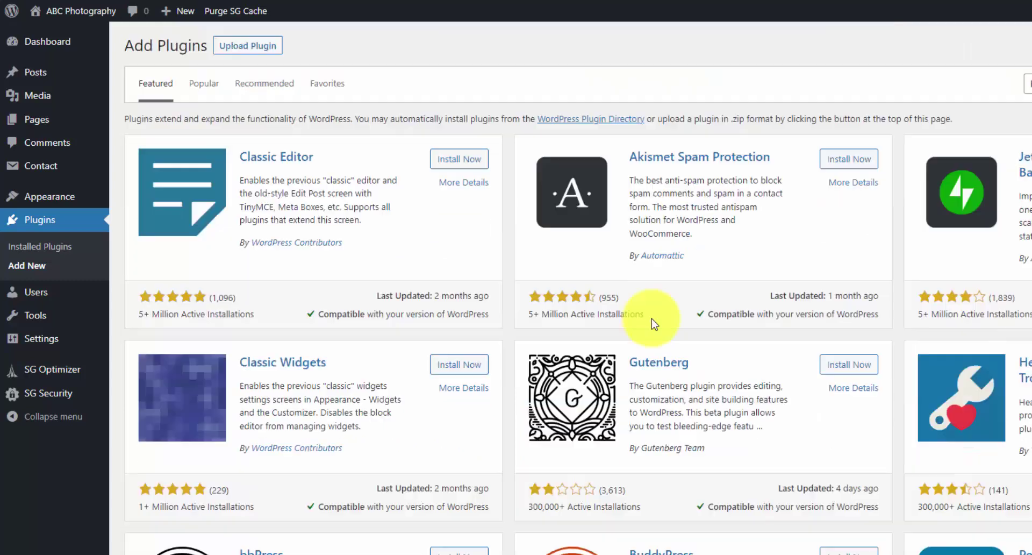
# - Switch Add Plugins to the Popular tab listing Contact Form 7, Yoast SEO and Akismet
pyautogui.click(194, 84)
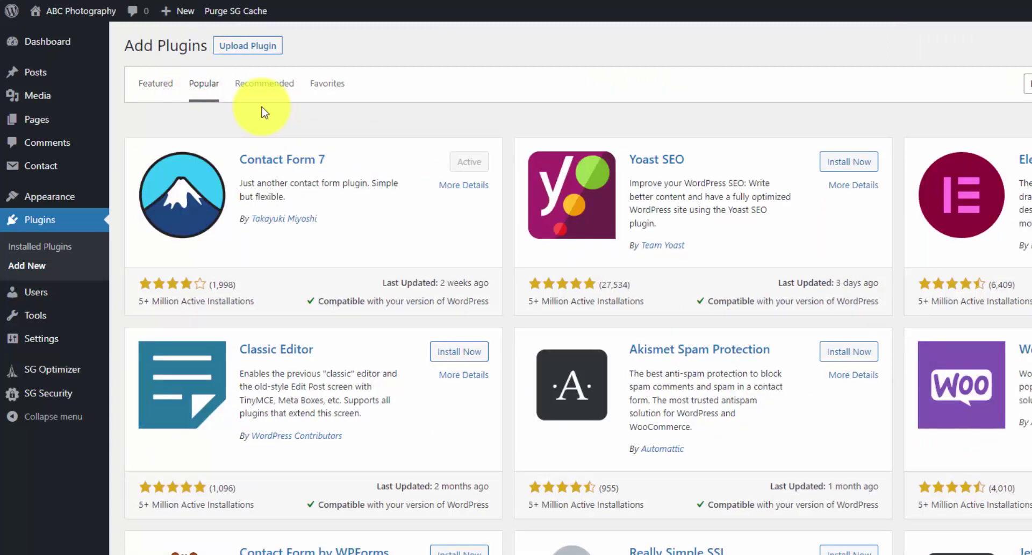